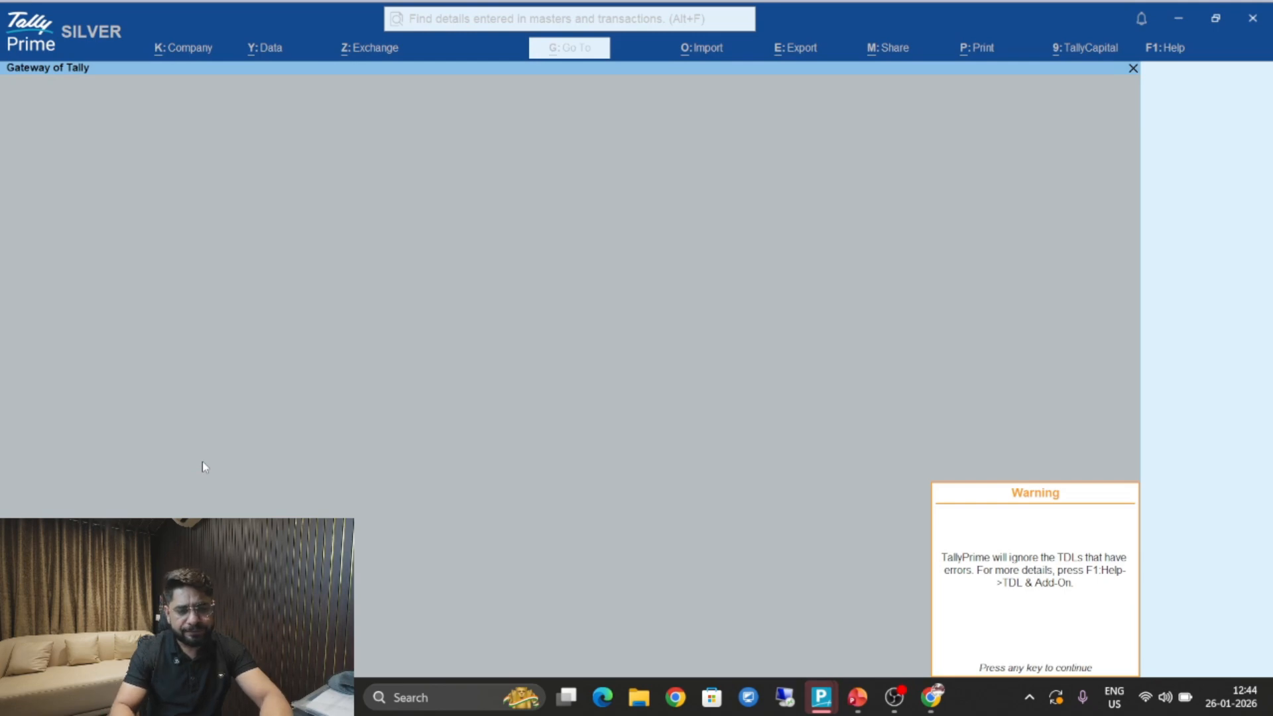
Load the company SHREE SHIVAY SERVICES from drive D via Select from Drive
{"action": "key", "text": "Down"}
{"action": "key", "text": "Up"}
{"action": "key", "text": "Up"}
{"action": "key", "text": "Up"}
{"action": "key", "text": "Return"}
{"action": "key", "text": "Down"}
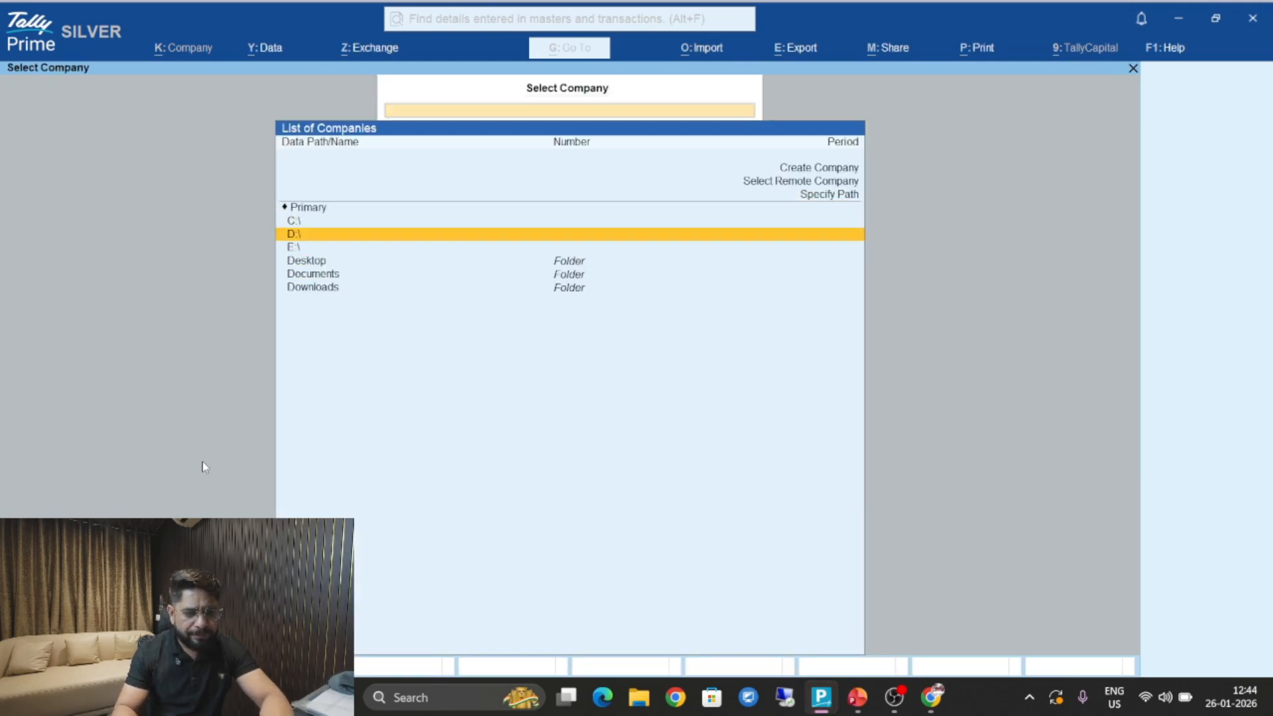
{"action": "key", "text": "Return"}
{"action": "key", "text": "Down"}
{"action": "key", "text": "Down"}
{"action": "key", "text": "Down"}
{"action": "key", "text": "Down"}
{"action": "key", "text": "Down"}
{"action": "key", "text": "Down"}
{"action": "key", "text": "Return"}
{"action": "key", "text": "Down"}
{"action": "key", "text": "Down"}
{"action": "key", "text": "Up"}
{"action": "key", "text": "Return"}
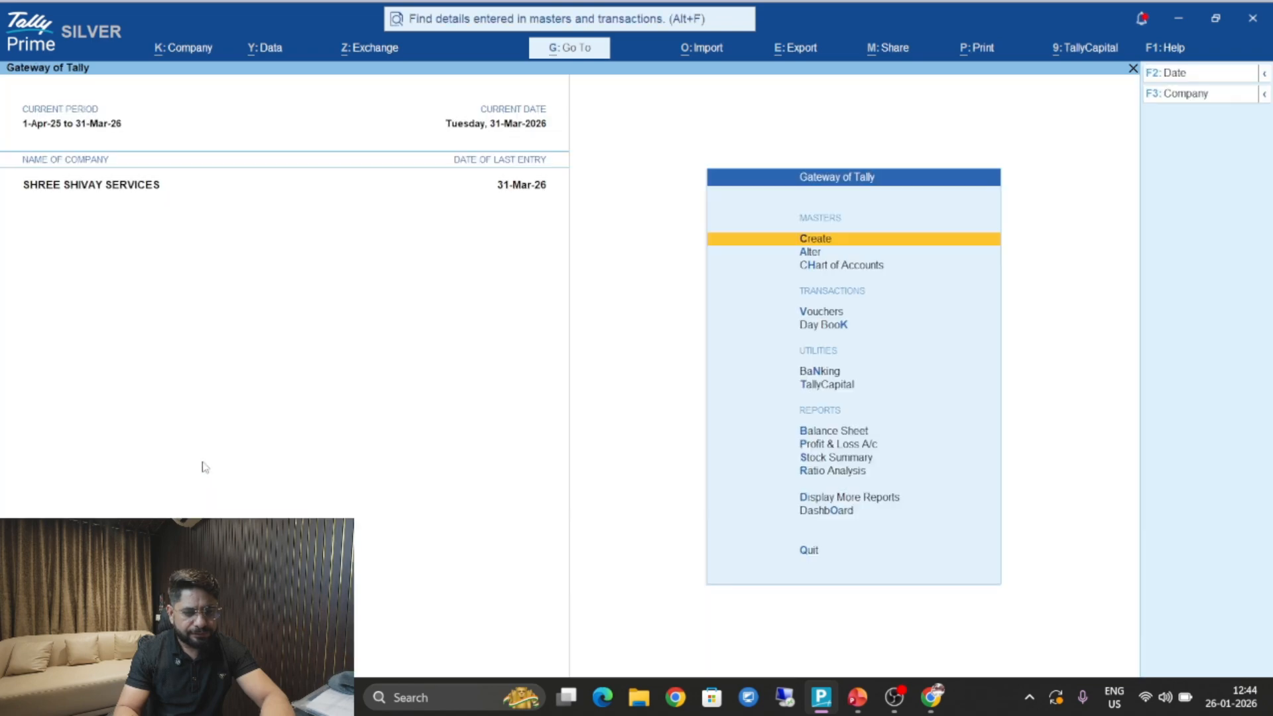
Browse the Z: Exchange banking options, then switch to Chrome's Bharat Connect for Business page
{"action": "left_click", "coordinate": [365, 58]}
{"action": "key", "text": "Down"}
{"action": "key", "text": "Down"}
{"action": "key", "text": "Down"}
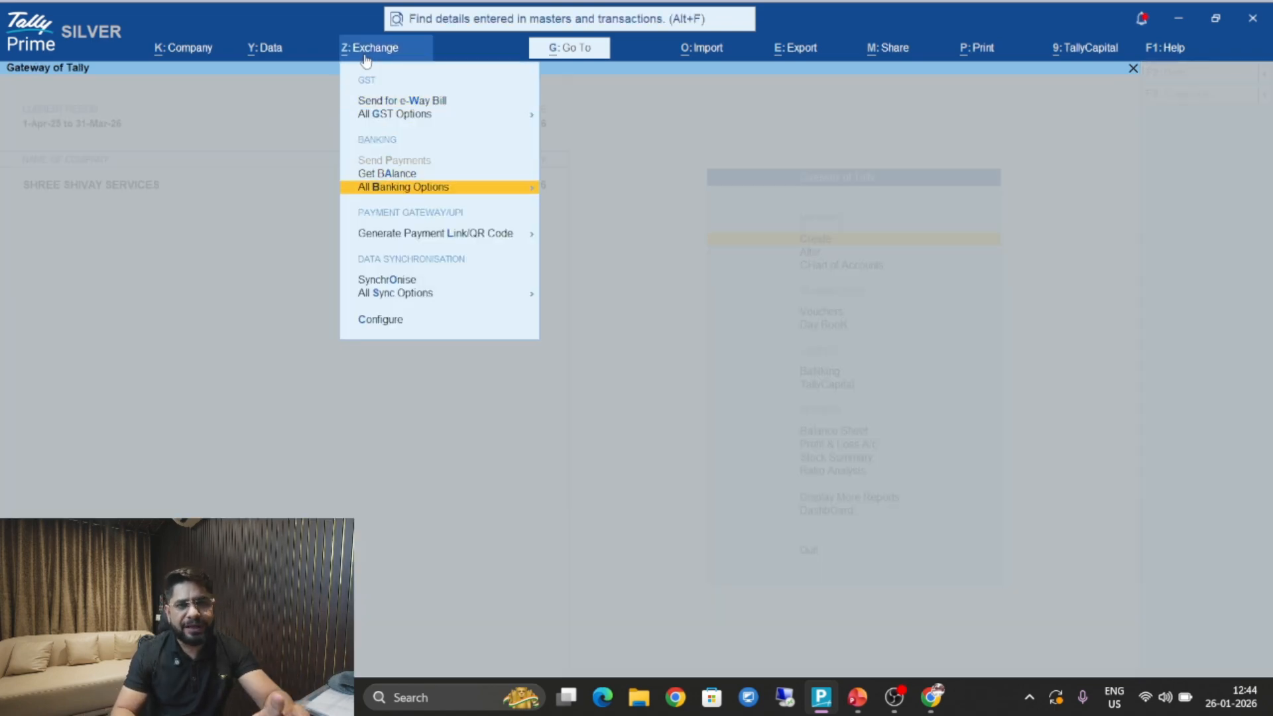
{"action": "key", "text": "Down"}
{"action": "key", "text": "Down"}
{"action": "key", "text": "Up"}
{"action": "key", "text": "Up"}
{"action": "key", "text": "Up"}
{"action": "key", "text": "Up"}
{"action": "key", "text": "Down"}
{"action": "key", "text": "Down"}
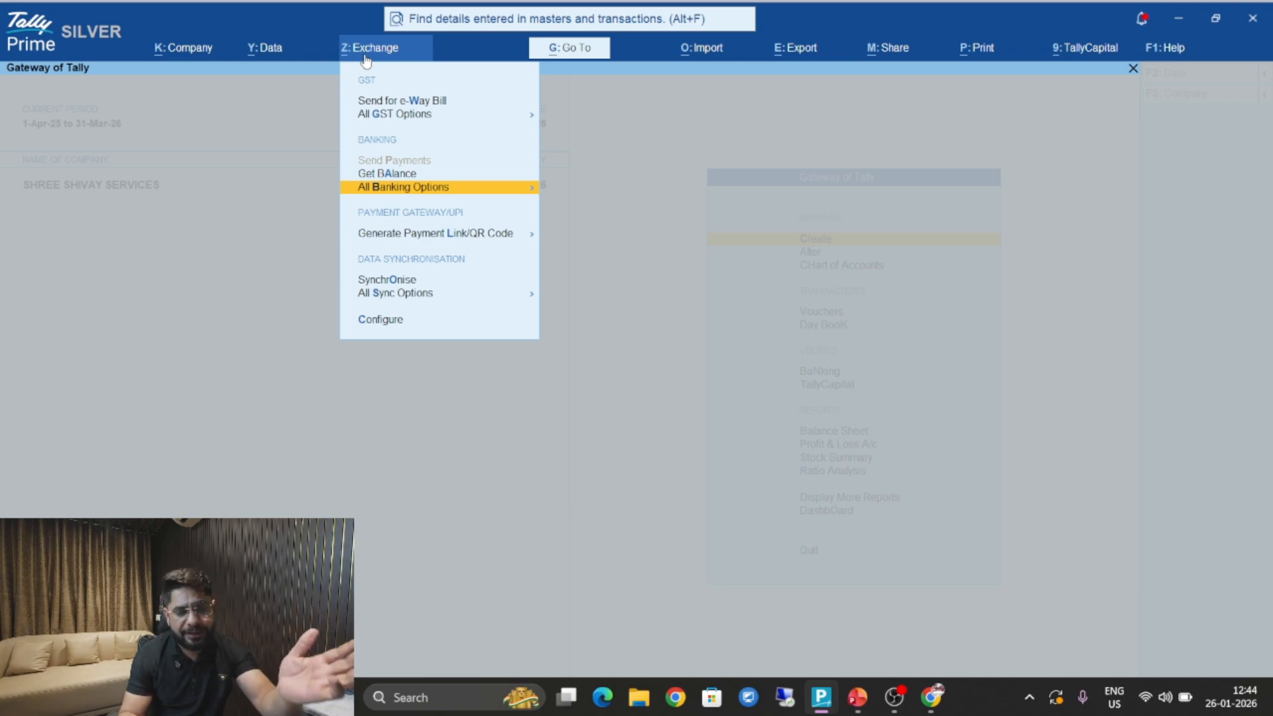
{"action": "key", "text": "alt+Tab"}
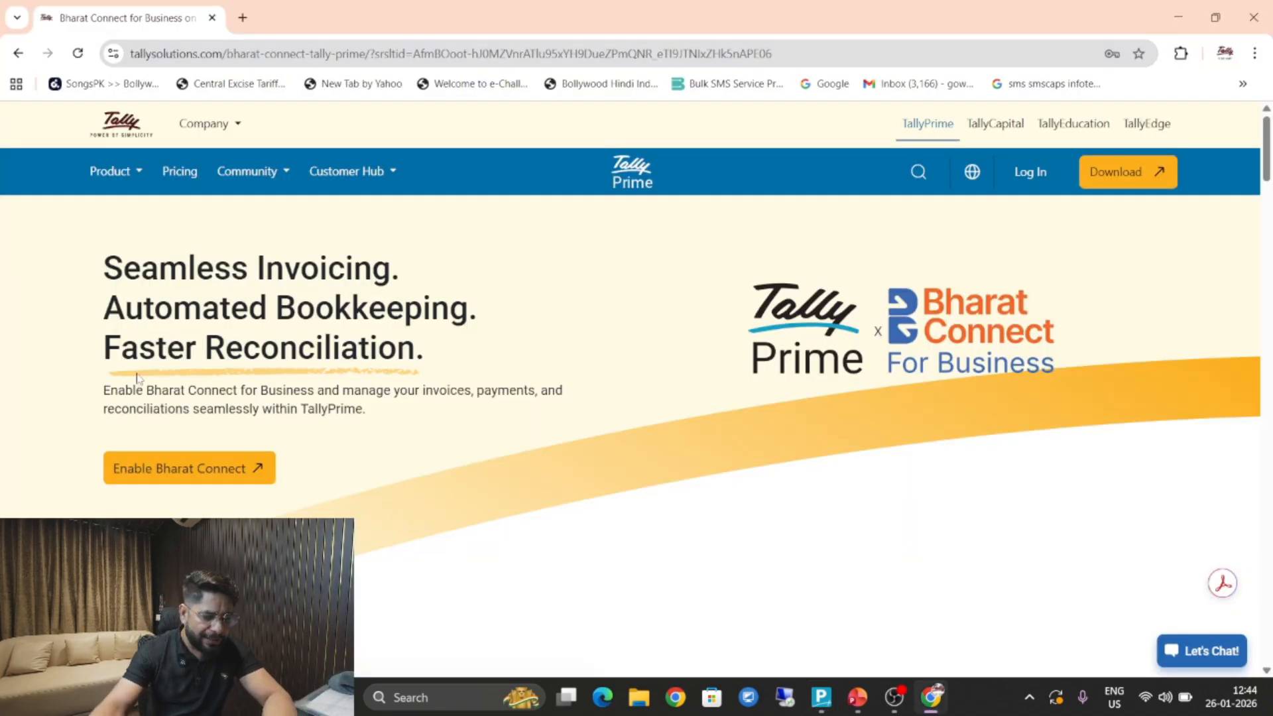
Open the Enable Bharat Connect form and enter the name SHREE SHIVAY SERVICES
{"action": "left_click", "coordinate": [205, 482]}
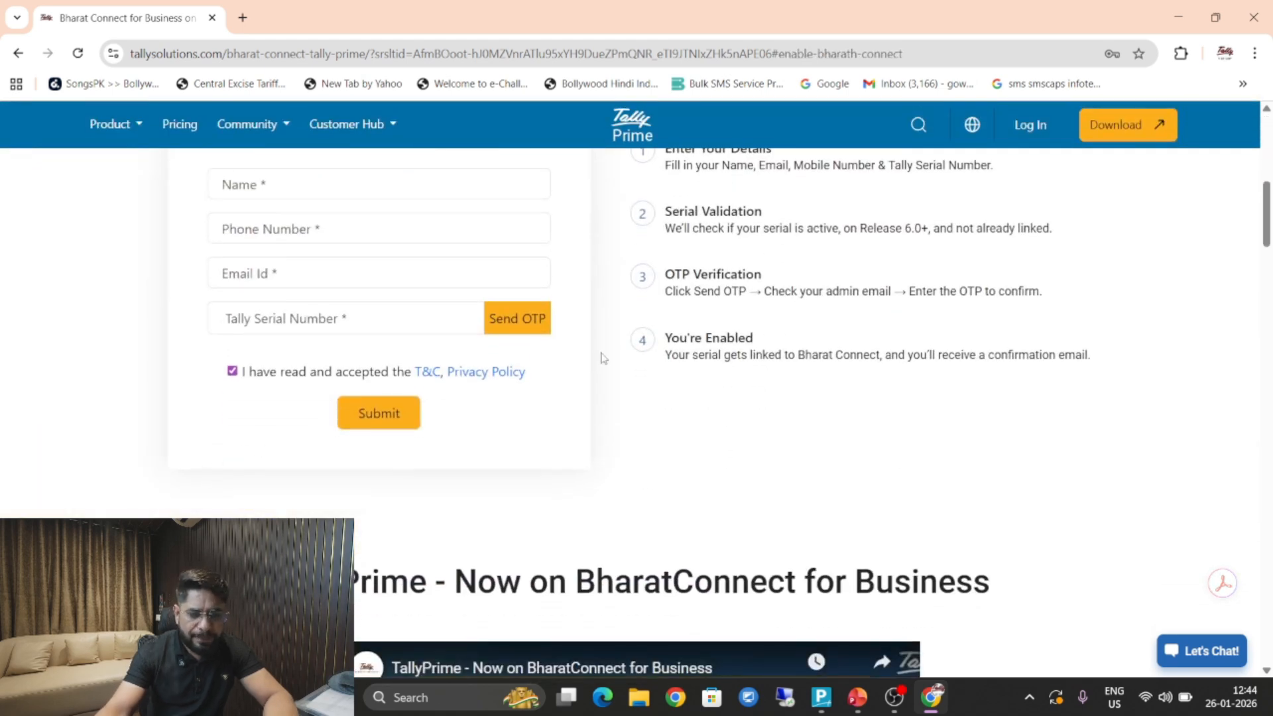
{"action": "left_click", "coordinate": [312, 184]}
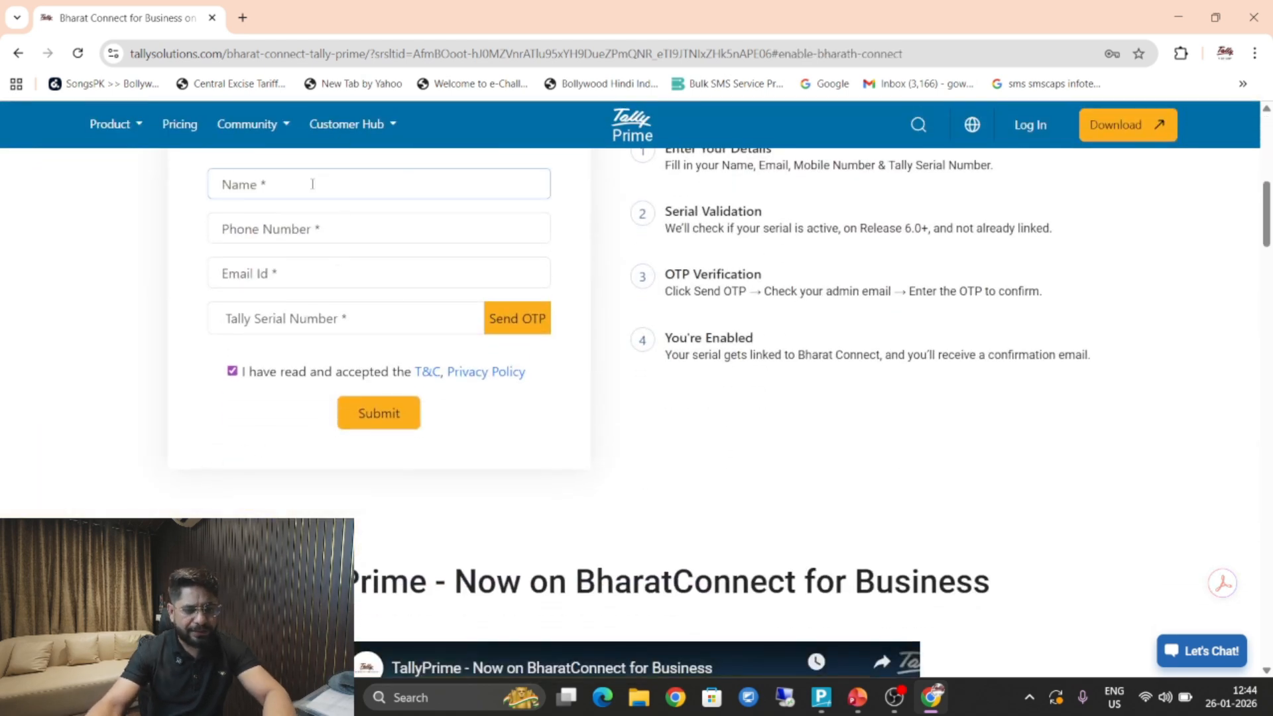
{"action": "type", "text": "d"}
{"action": "key", "text": "BackSpace"}
{"action": "key", "text": "Caps_Lock"}
{"action": "type", "text": "DEEPAK"}
{"action": "key", "text": "BackSpace"}
{"action": "key", "text": "BackSpace"}
{"action": "key", "text": "BackSpace"}
{"action": "key", "text": "BackSpace"}
{"action": "key", "text": "BackSpace"}
{"action": "key", "text": "BackSpace"}
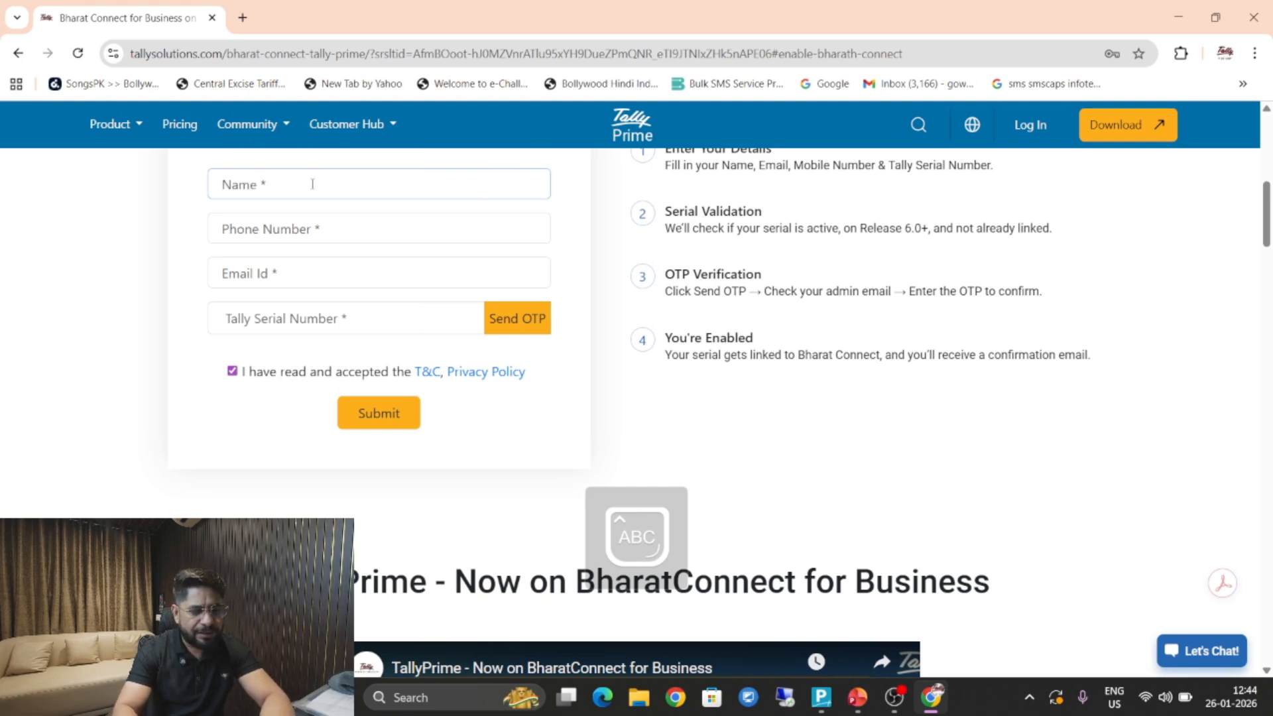
{"action": "type", "text": "SHREE SHIOVAYU"}
{"action": "key", "text": "BackSpace"}
{"action": "key", "text": "BackSpace"}
{"action": "key", "text": "BackSpace"}
{"action": "key", "text": "BackSpace"}
{"action": "key", "text": "BackSpace"}
{"action": "type", "text": "VAY"}
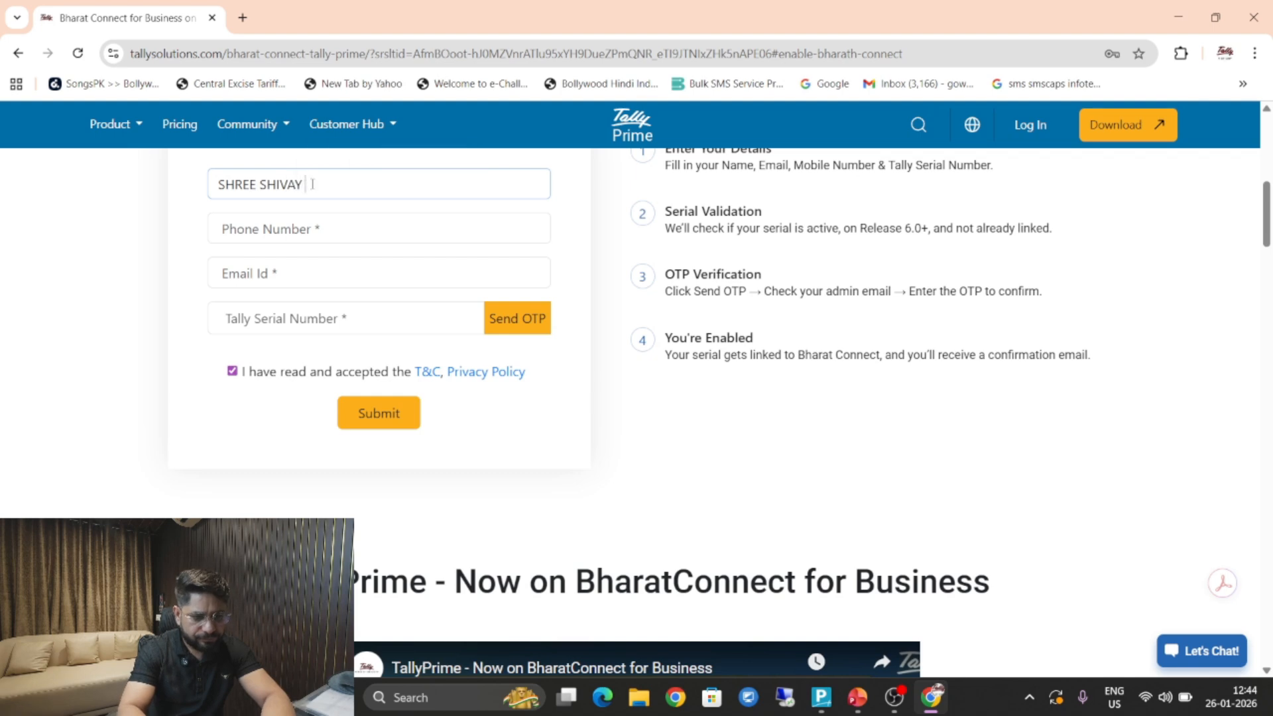
{"action": "type", "text": " SERVICES"}
Fill in the contact phone number and e-mail address, then return to TallyPrime
{"action": "key", "text": "Tab"}
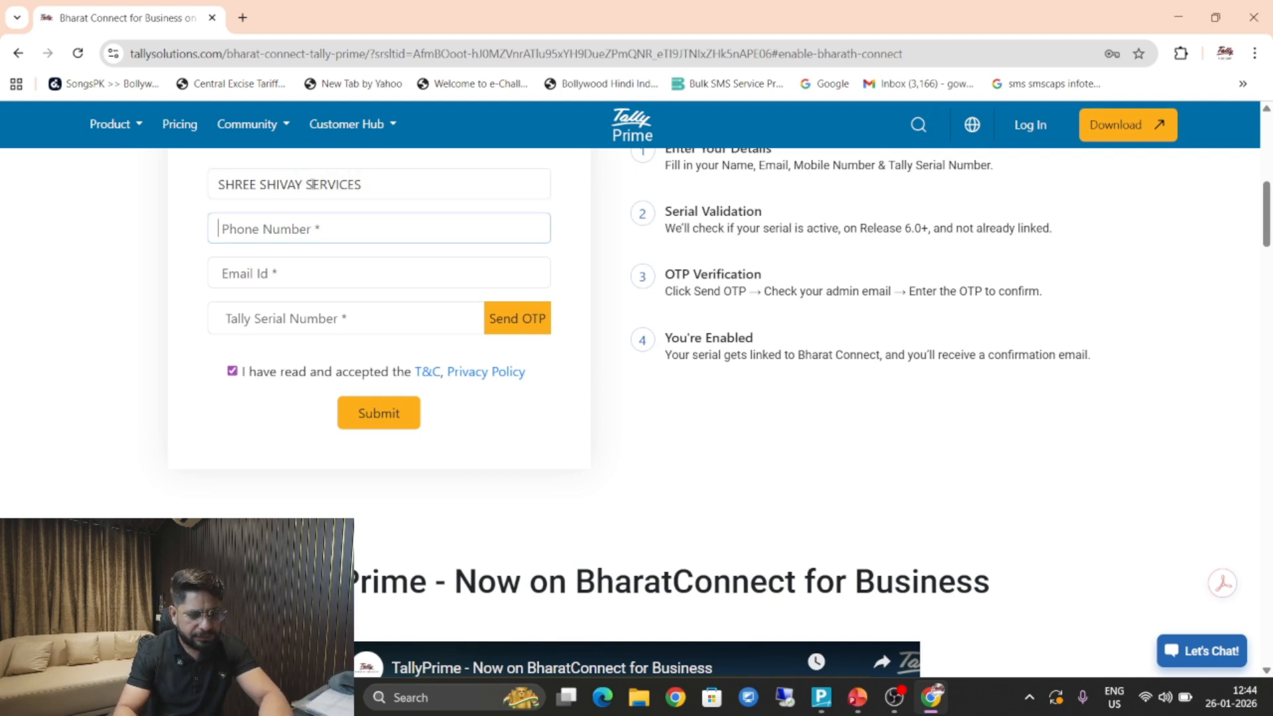
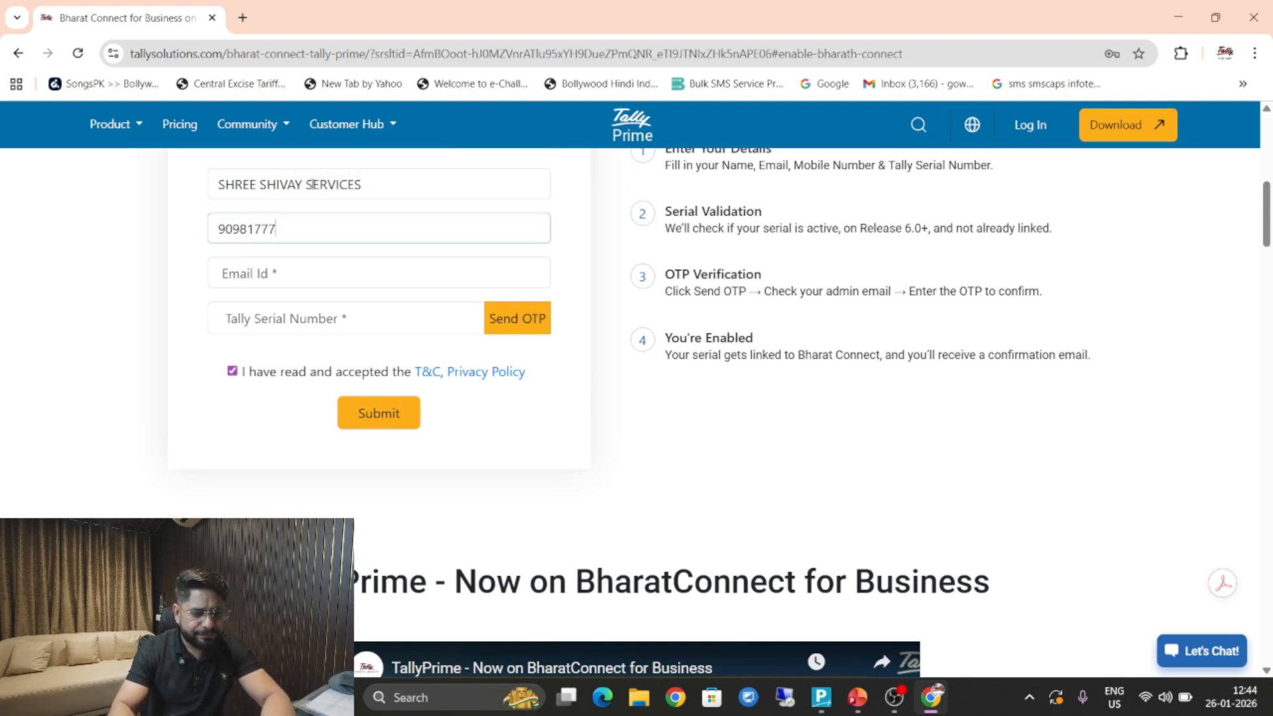
{"action": "key", "text": "Tab"}
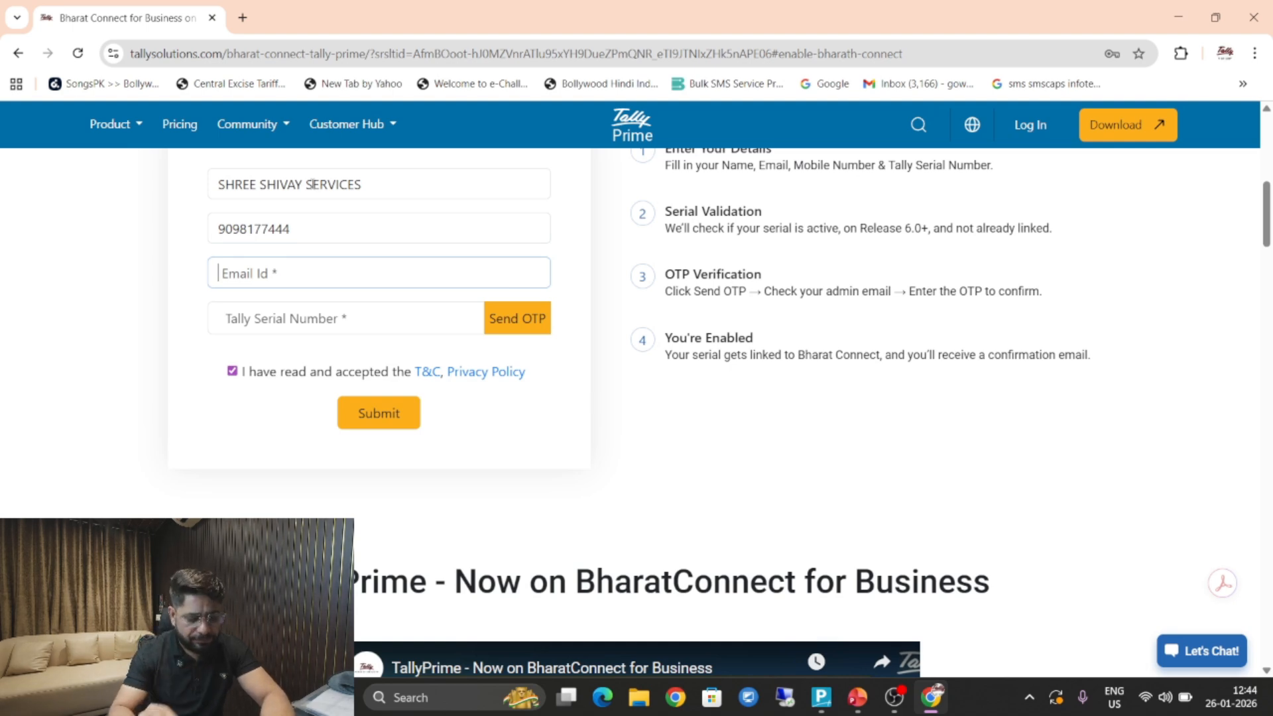
{"action": "key", "text": "Tab"}
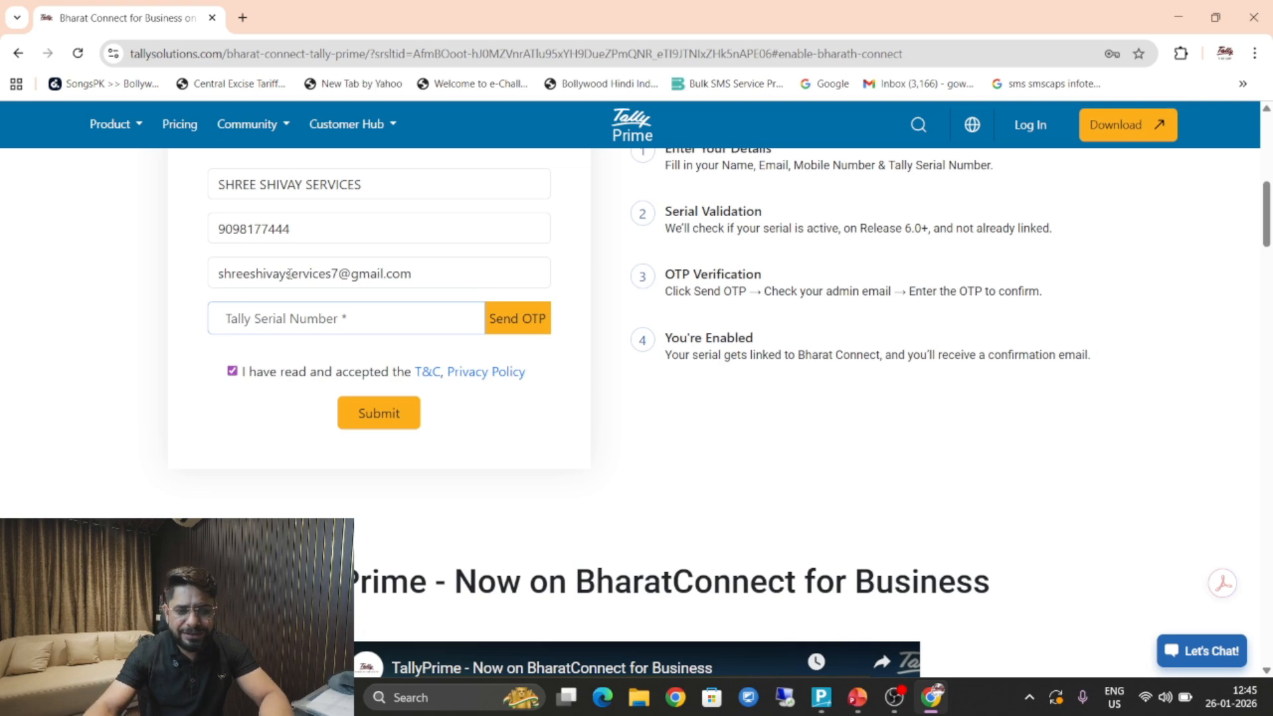
{"action": "key", "text": "alt+Tab"}
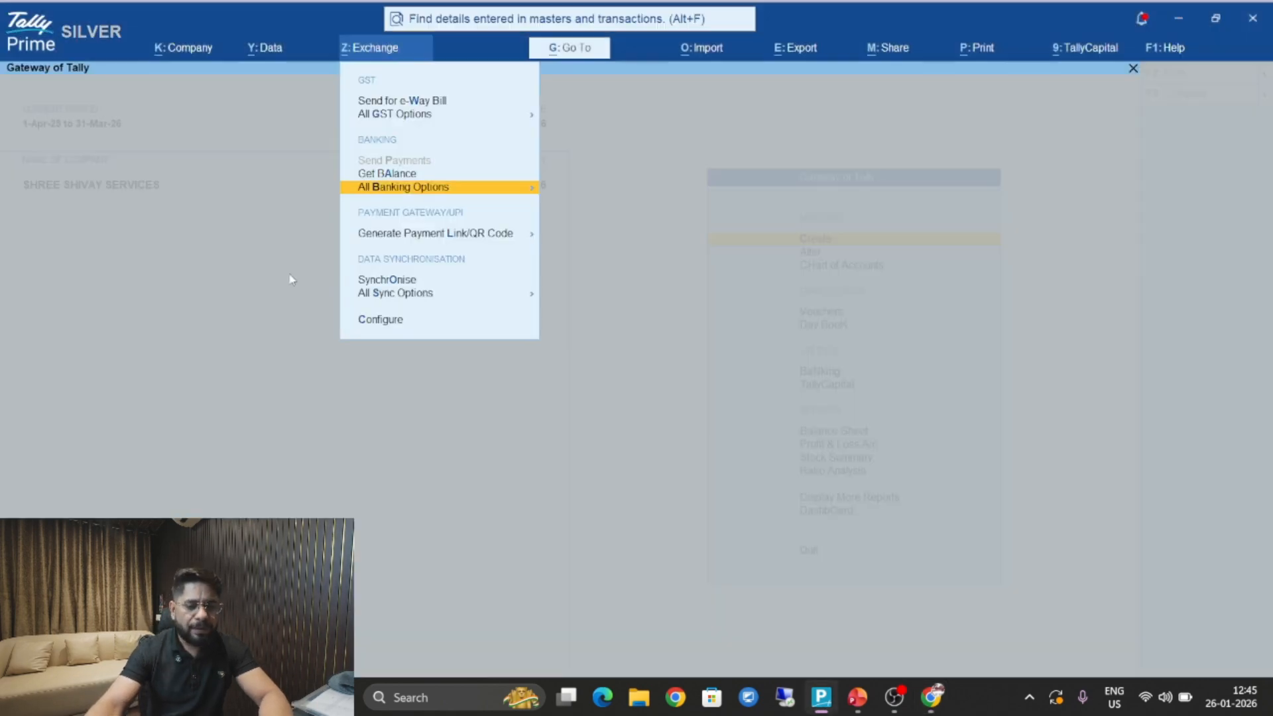
Copy the licence serial number from License Information into the form's Tally Serial Number field
{"action": "key", "text": "Escape"}
{"action": "left_click", "coordinate": [83, 34]}
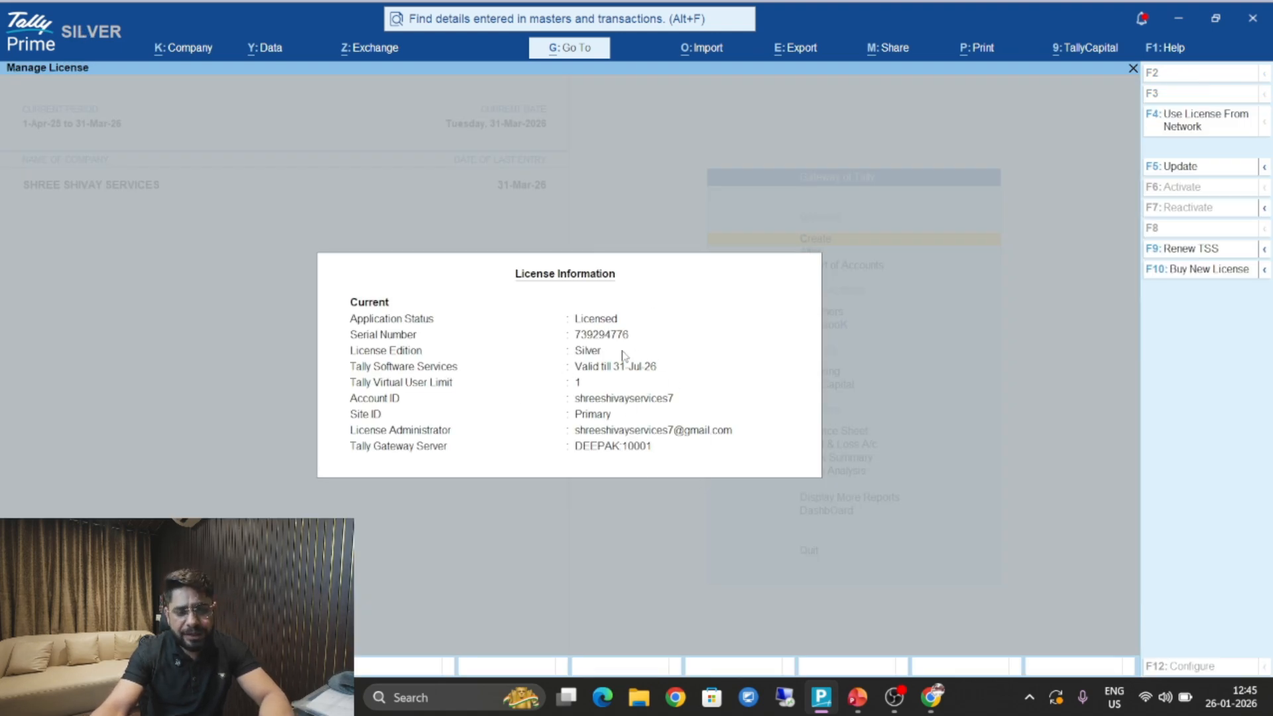
{"action": "key", "text": "alt+Tab"}
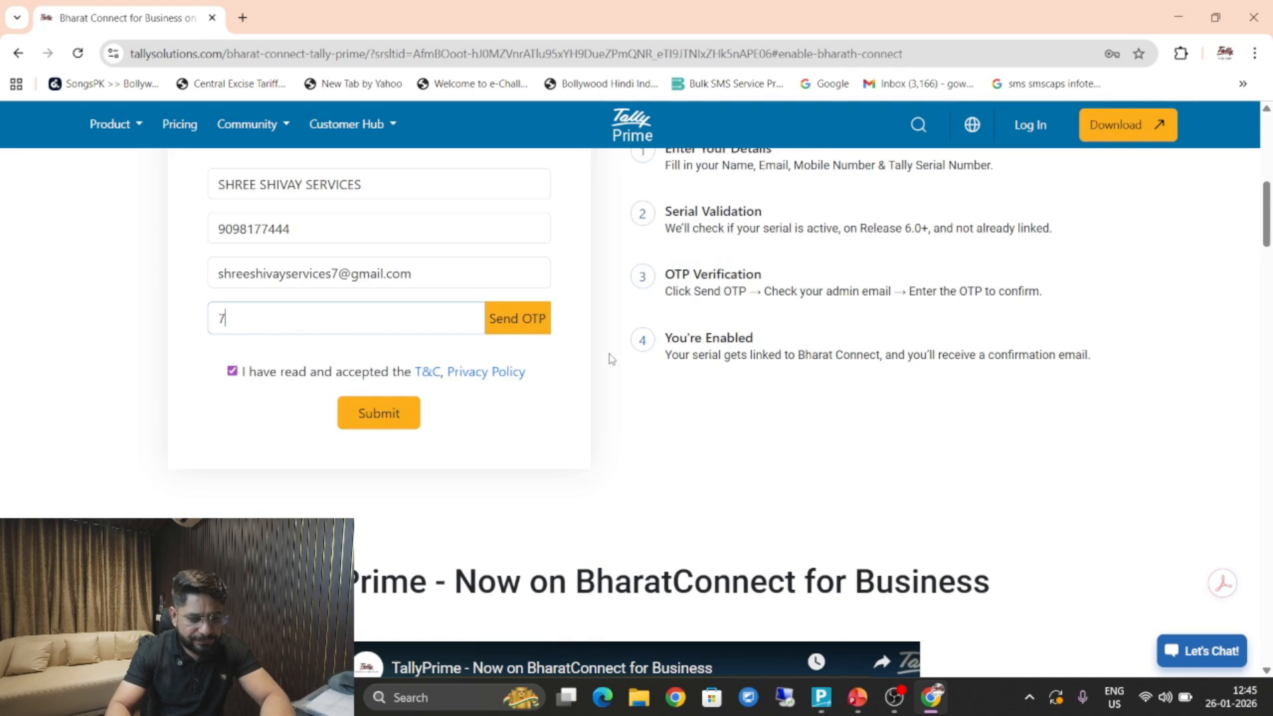
{"action": "key", "text": "alt+Tab"}
{"action": "key", "text": "alt+Tab"}
{"action": "key", "text": "alt+Tab"}
{"action": "key", "text": "alt+Tab"}
{"action": "key", "text": "alt+Tab"}
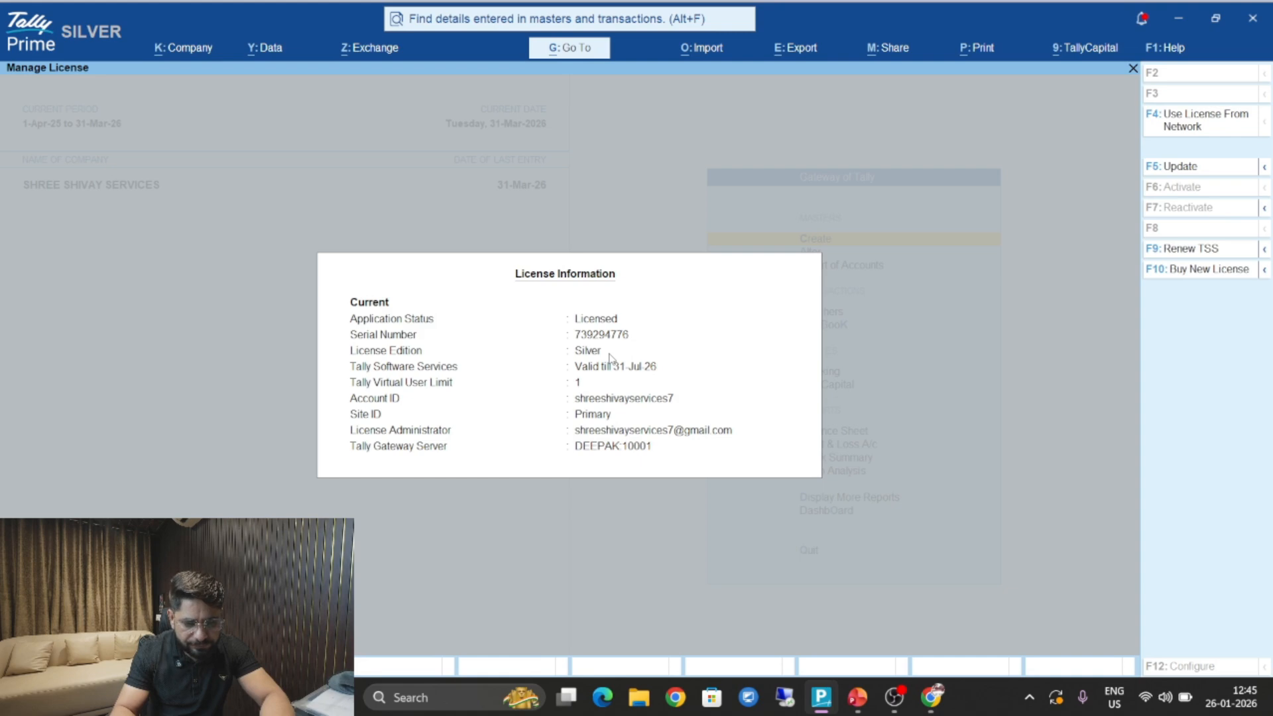
{"action": "key", "text": "alt+Tab"}
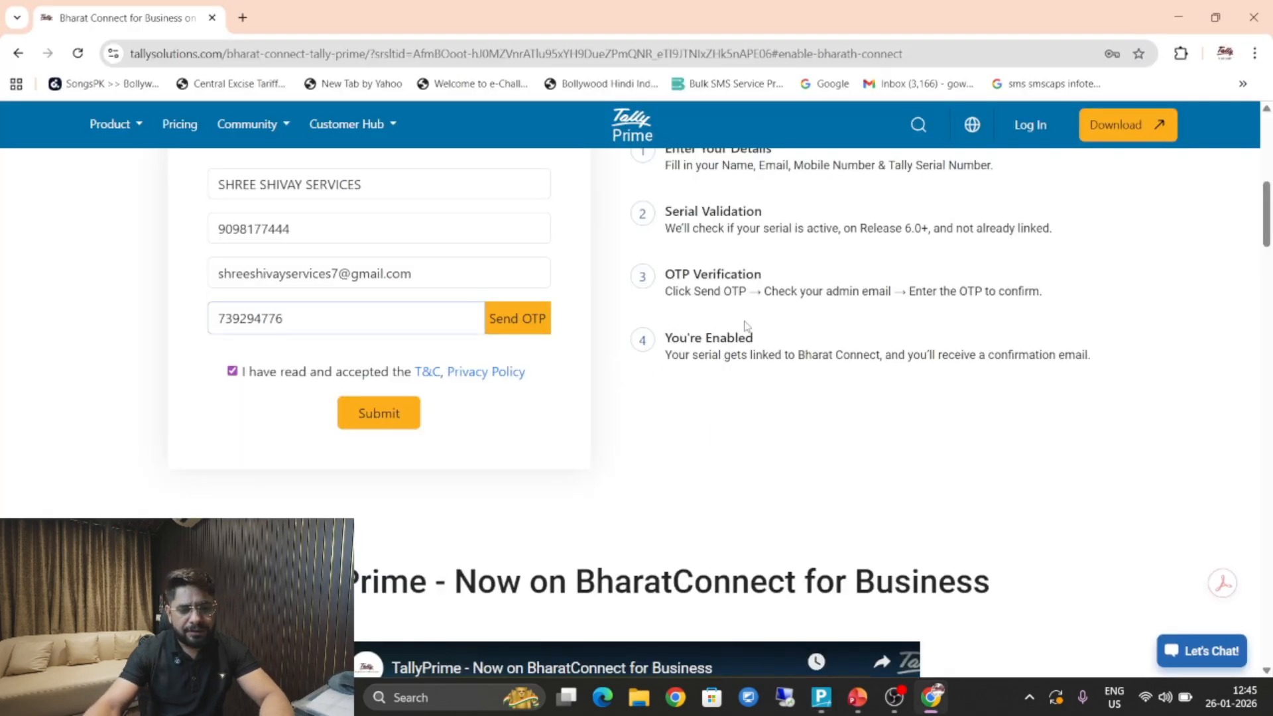
Complete the serial number, verify with the e-mailed OTP and submit, then return to TallyPrime
{"action": "left_click", "coordinate": [525, 319]}
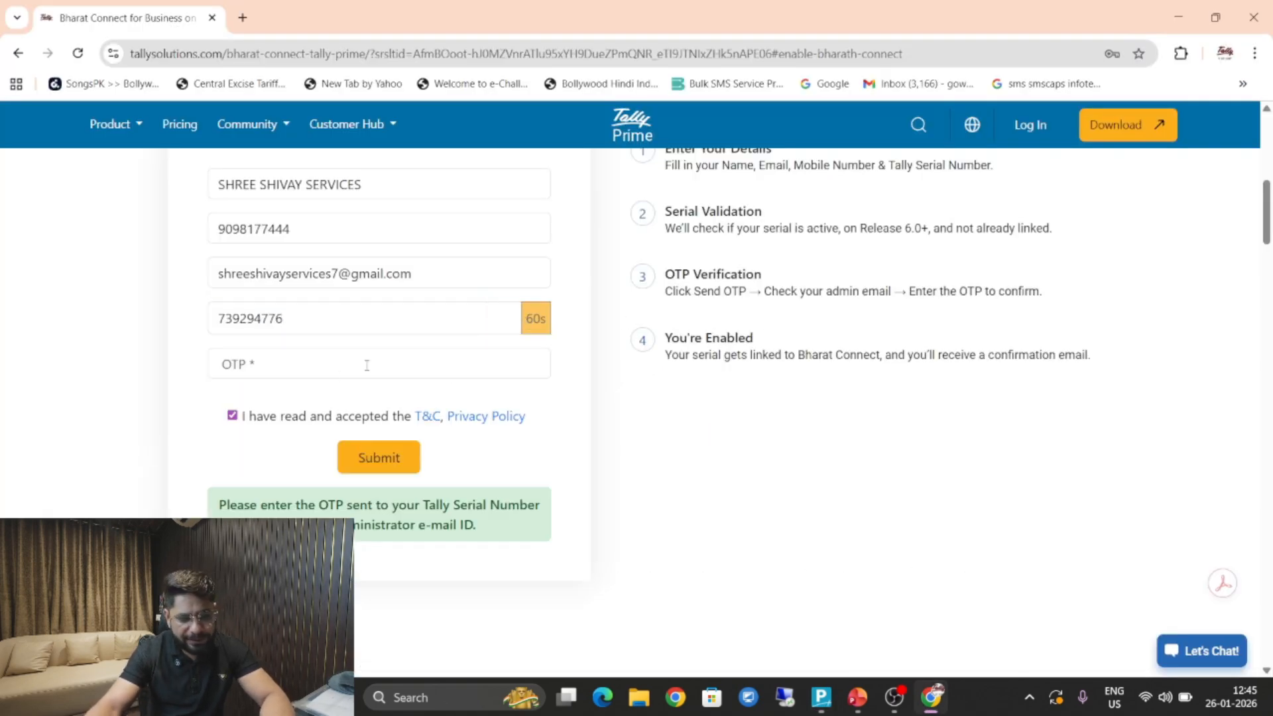
{"action": "left_click", "coordinate": [303, 369]}
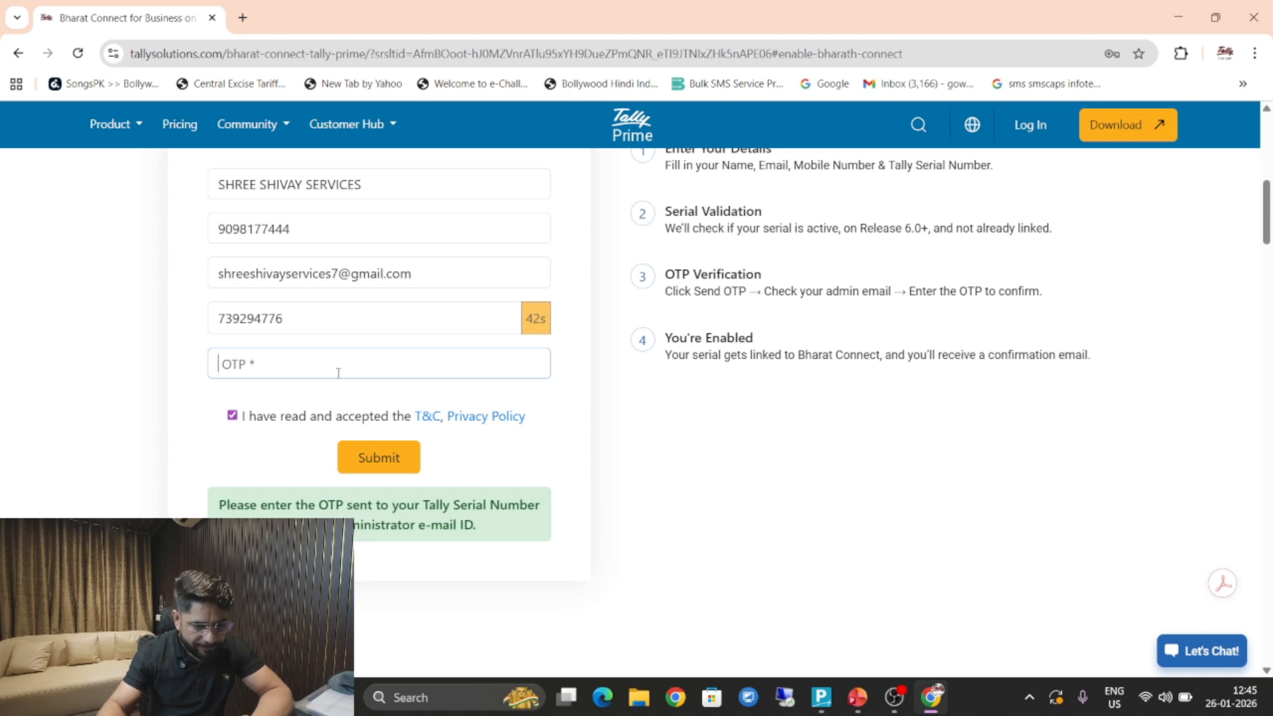
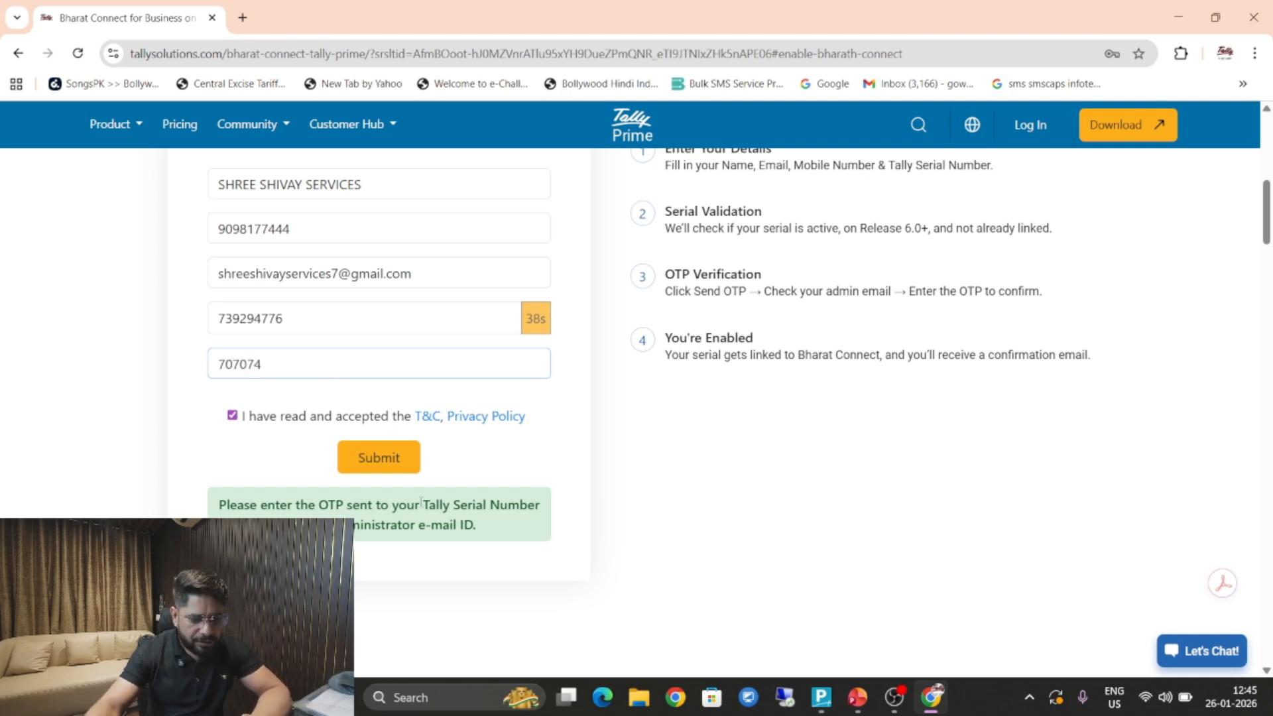
{"action": "left_click", "coordinate": [393, 459]}
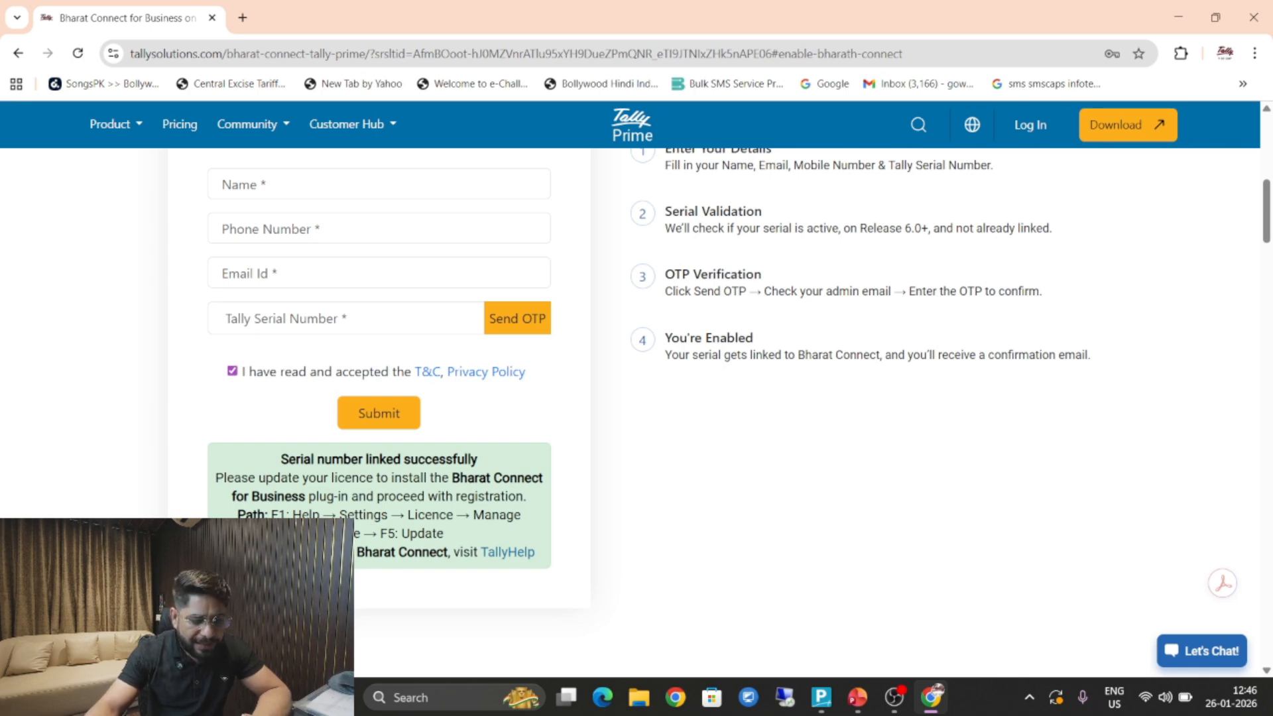
{"action": "key", "text": "alt+Tab"}
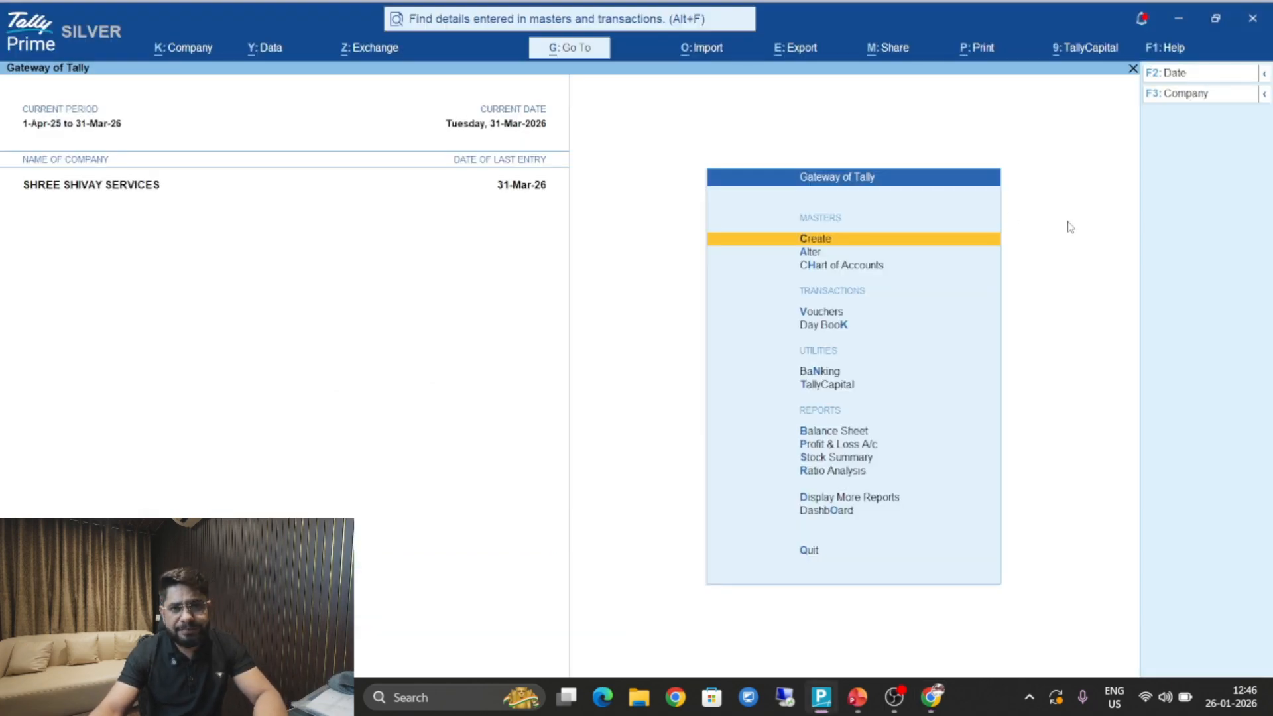
Start a licence update from License Information with the administrator's Tally.NET ID and password
{"action": "left_click", "coordinate": [112, 43]}
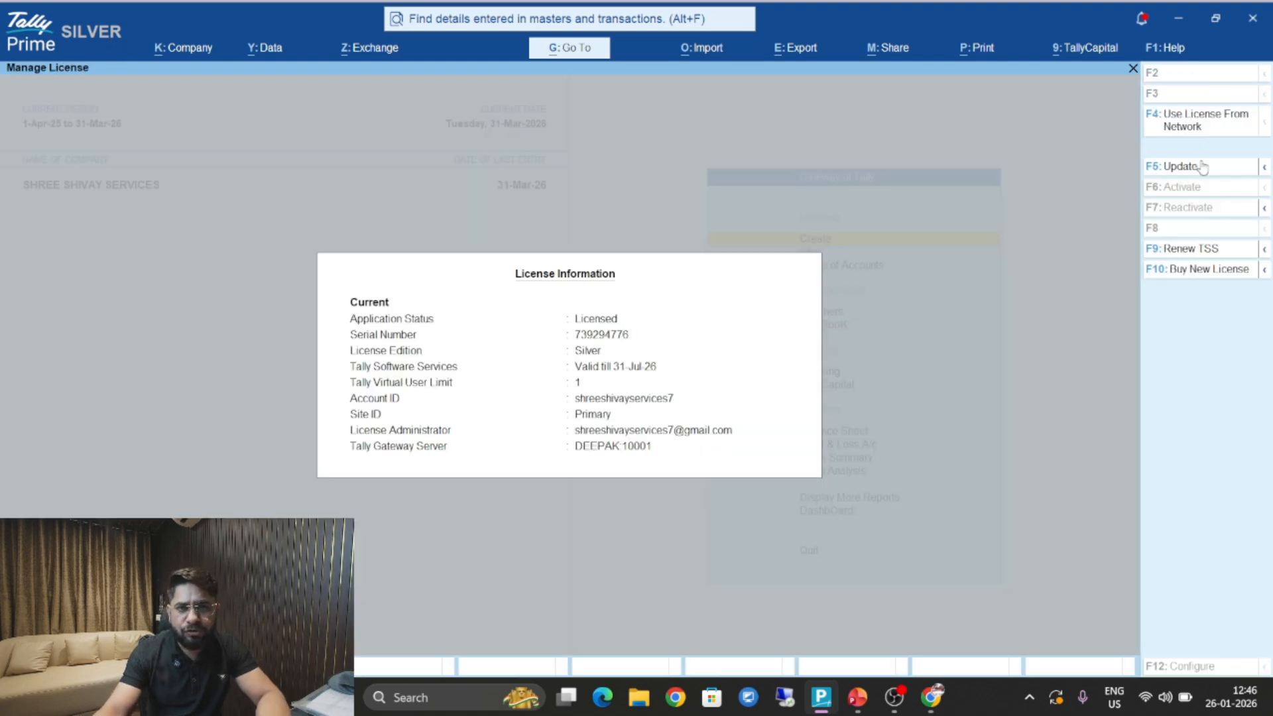
{"action": "left_click", "coordinate": [1181, 167]}
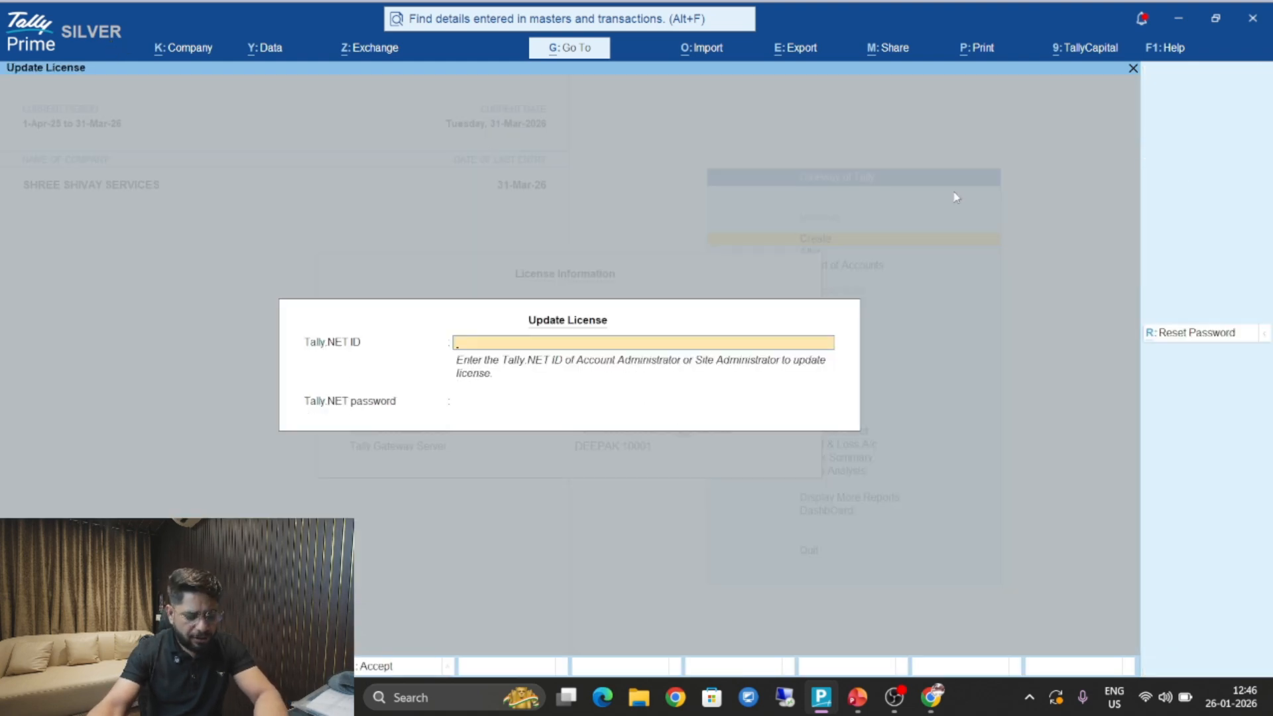
{"action": "key", "text": "Return"}
{"action": "key", "text": "Caps_Lock"}
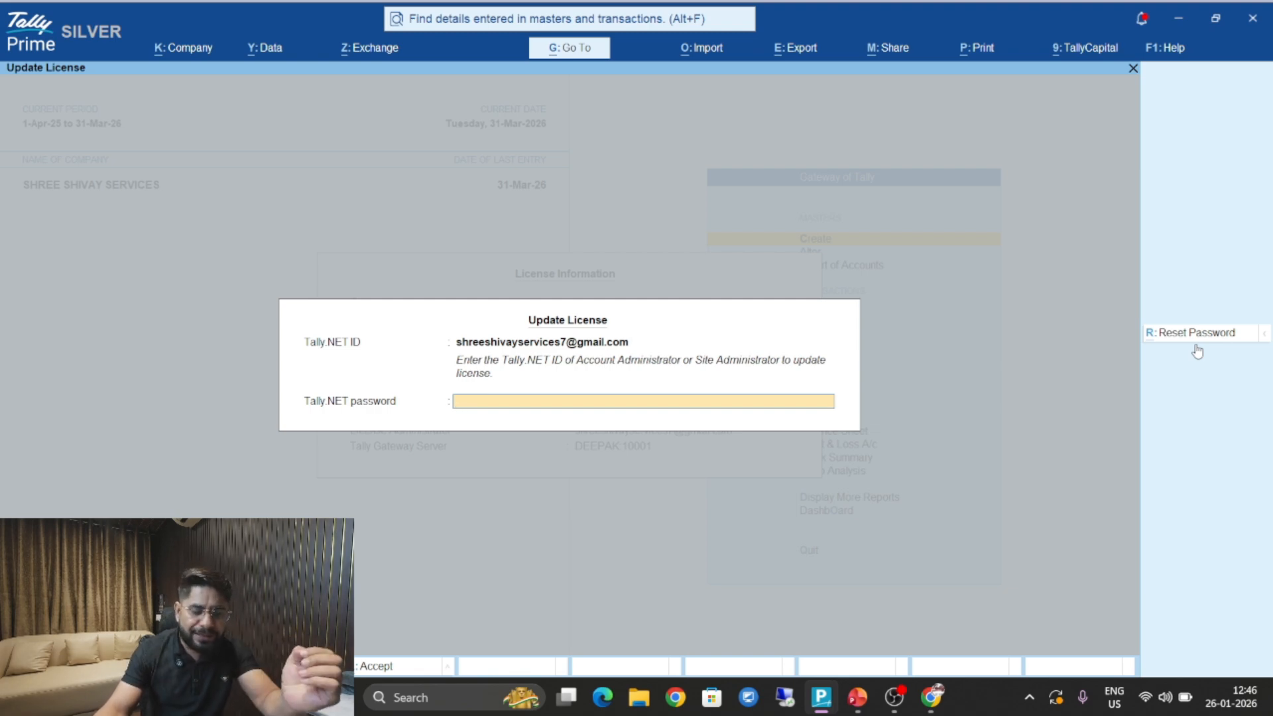
{"action": "key", "text": "Caps_Lock"}
{"action": "type", "text": "*"}
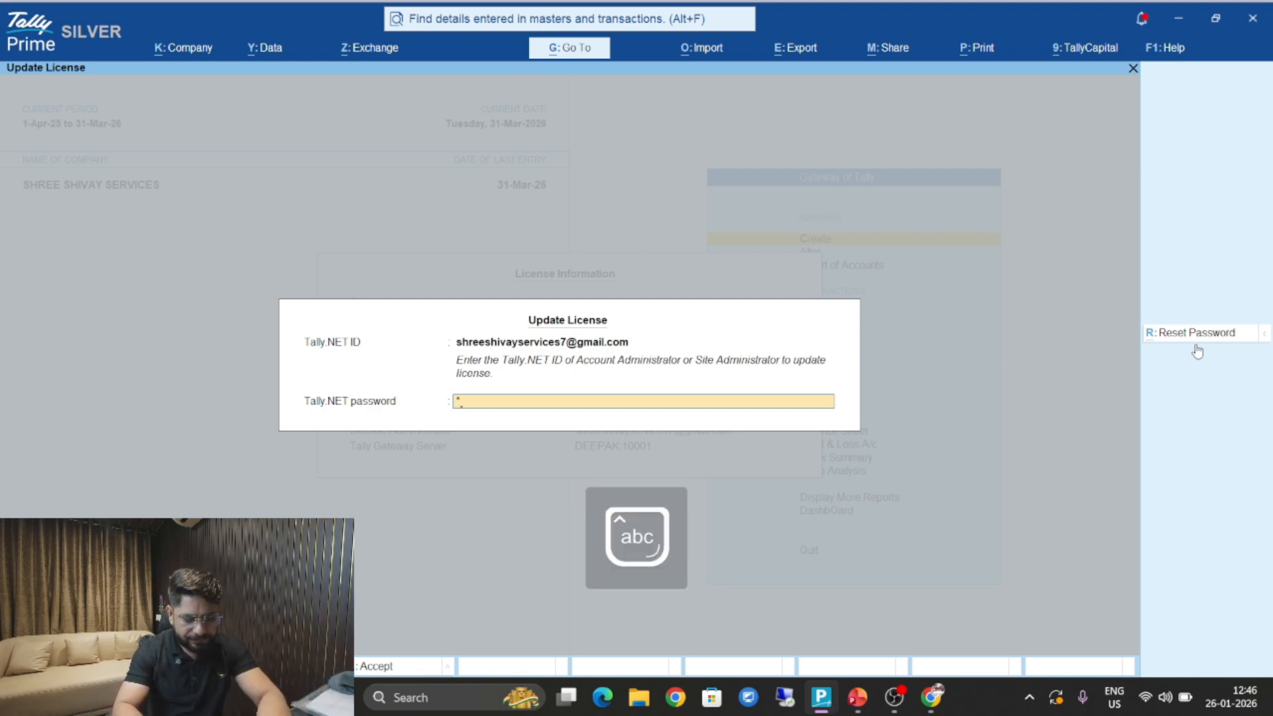
{"action": "type", "text": "***"}
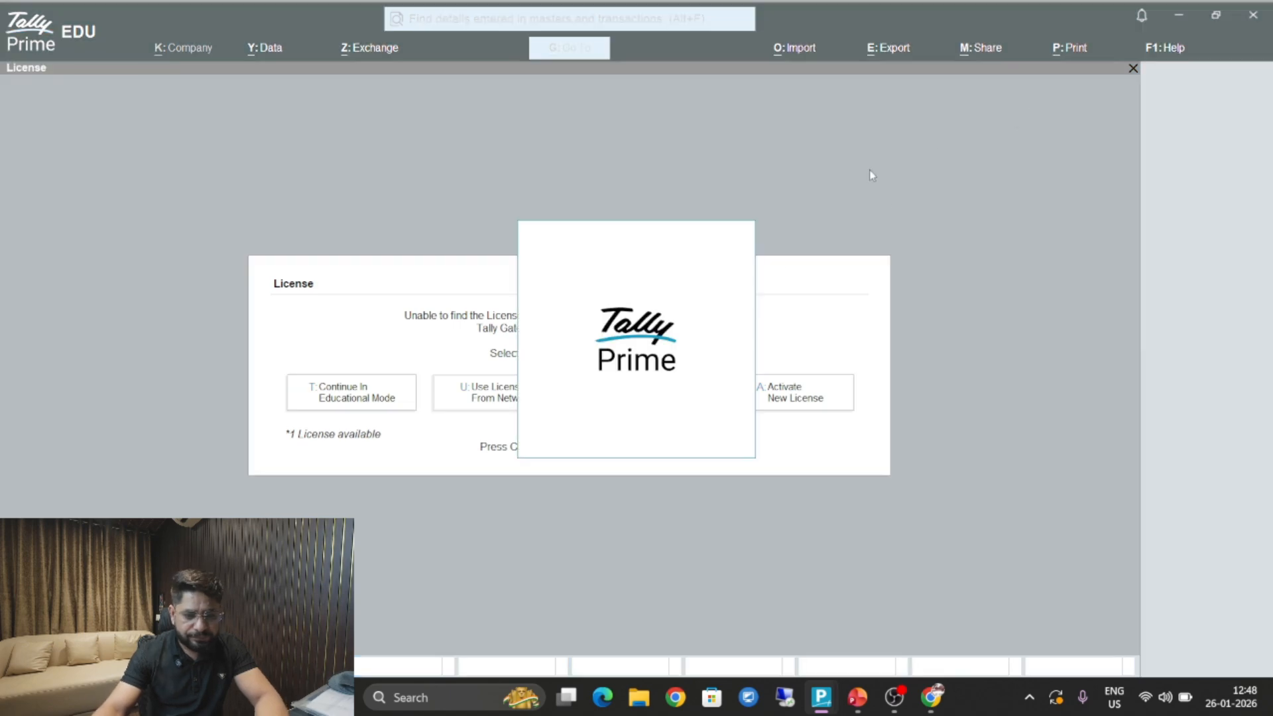
Reload SHREE SHIVAY SERVICES from drive D after the restart and open Z: Exchange
{"action": "key", "text": "Escape"}
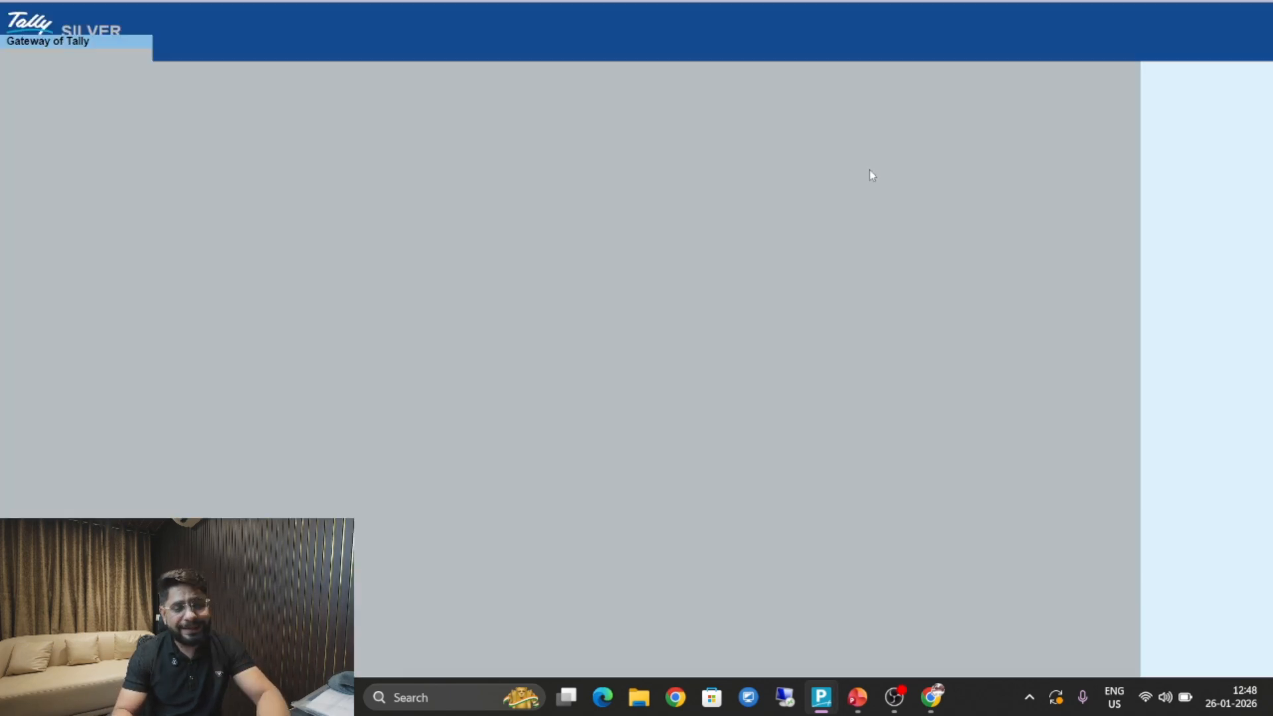
{"action": "key", "text": "Return"}
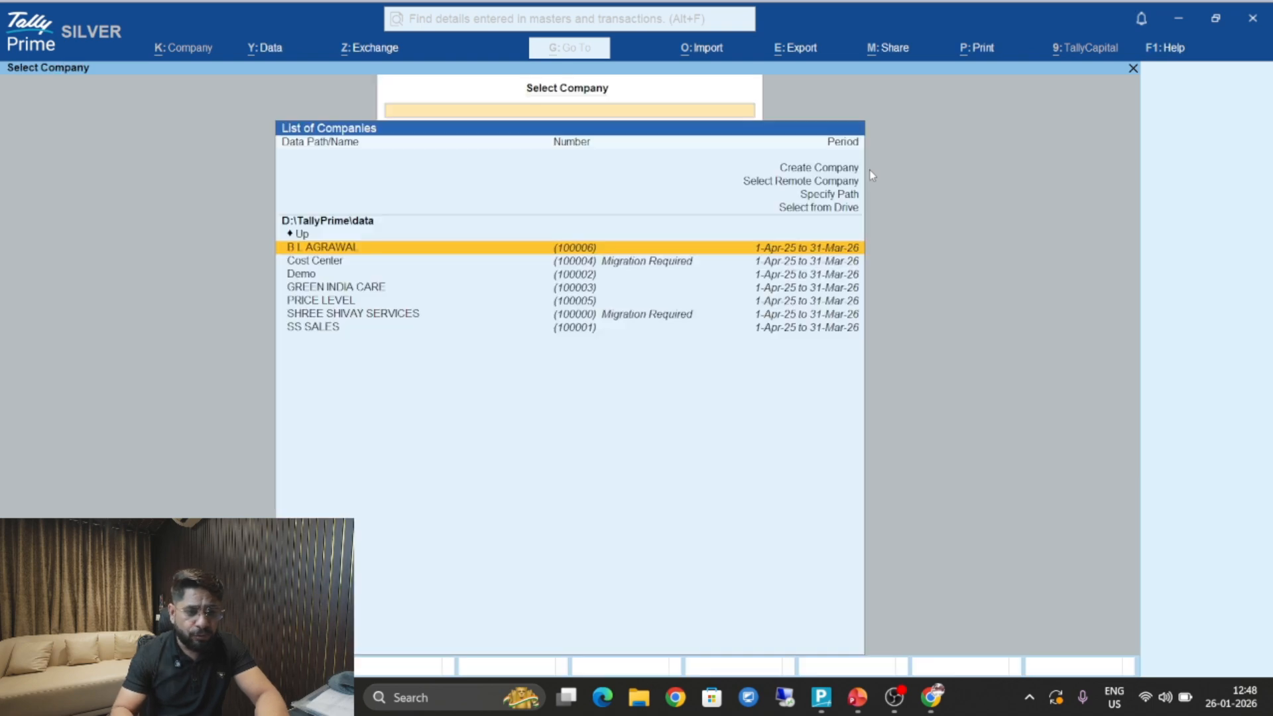
{"action": "key", "text": "Up"}
{"action": "key", "text": "Up"}
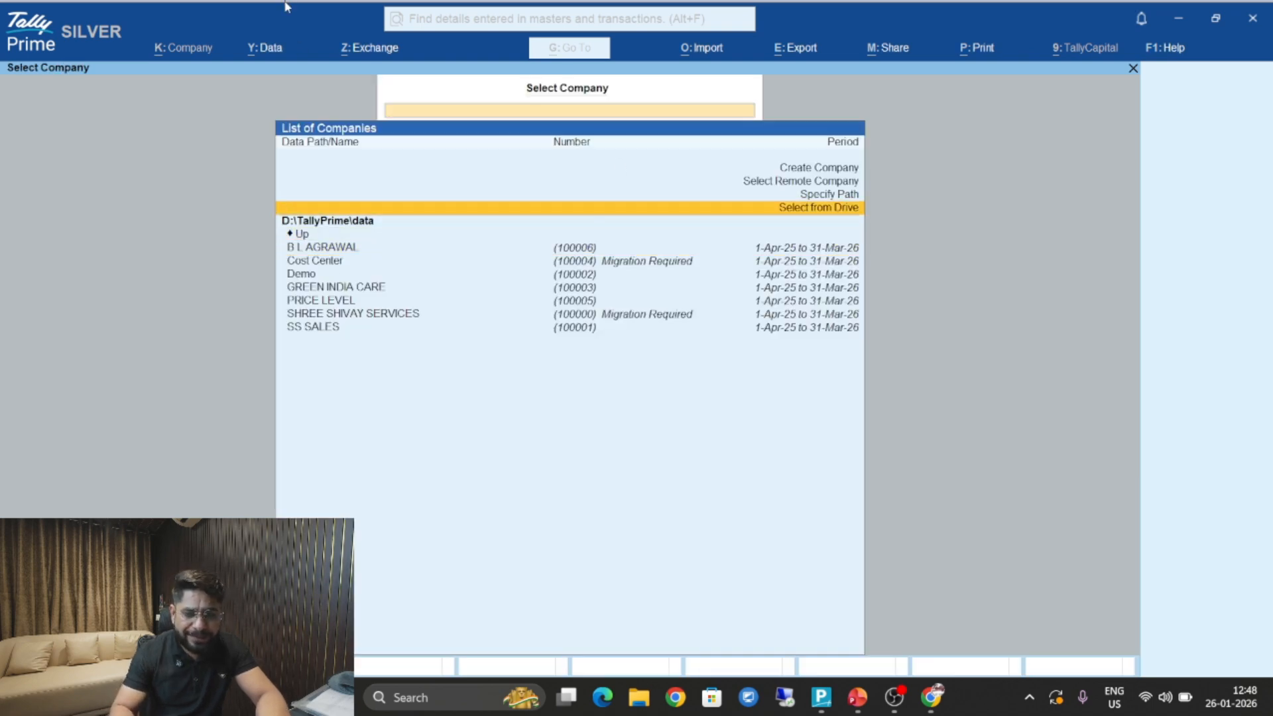
{"action": "key", "text": "Return"}
{"action": "key", "text": "Return"}
{"action": "key", "text": "Down"}
{"action": "key", "text": "Down"}
{"action": "key", "text": "Down"}
{"action": "key", "text": "Down"}
{"action": "key", "text": "Down"}
{"action": "key", "text": "Down"}
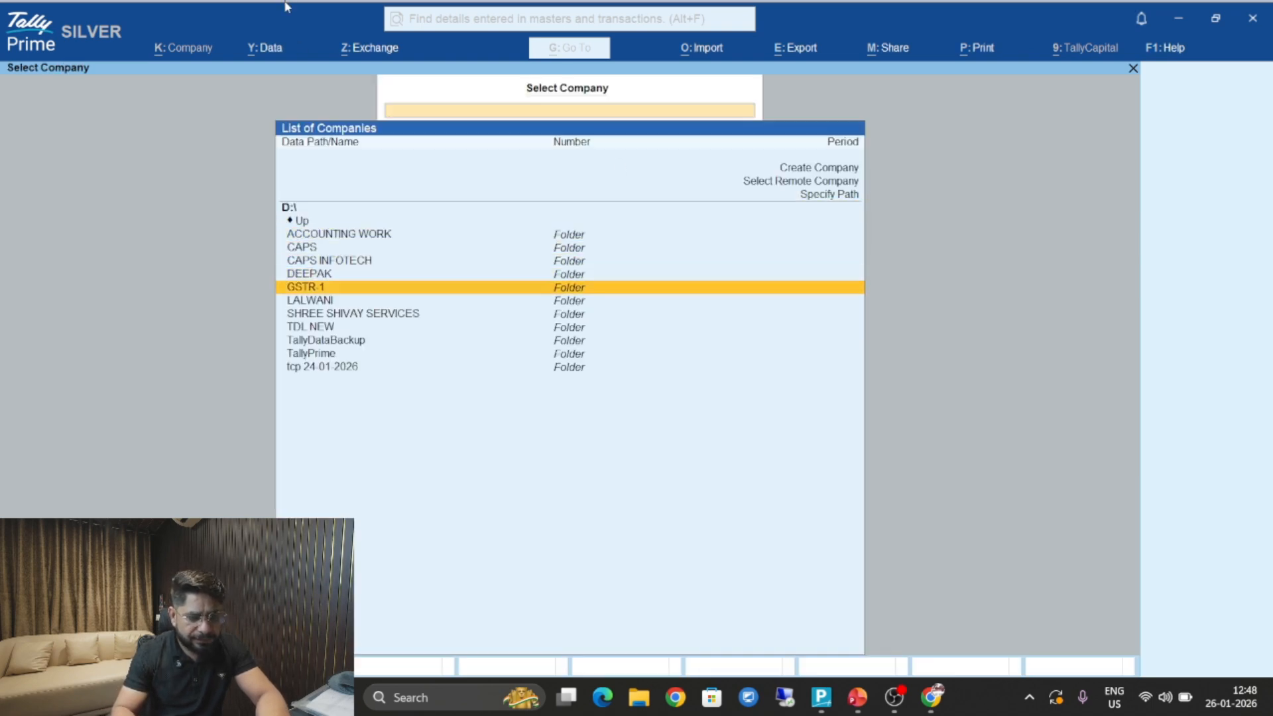
{"action": "key", "text": "Return"}
{"action": "key", "text": "Down"}
{"action": "key", "text": "Return"}
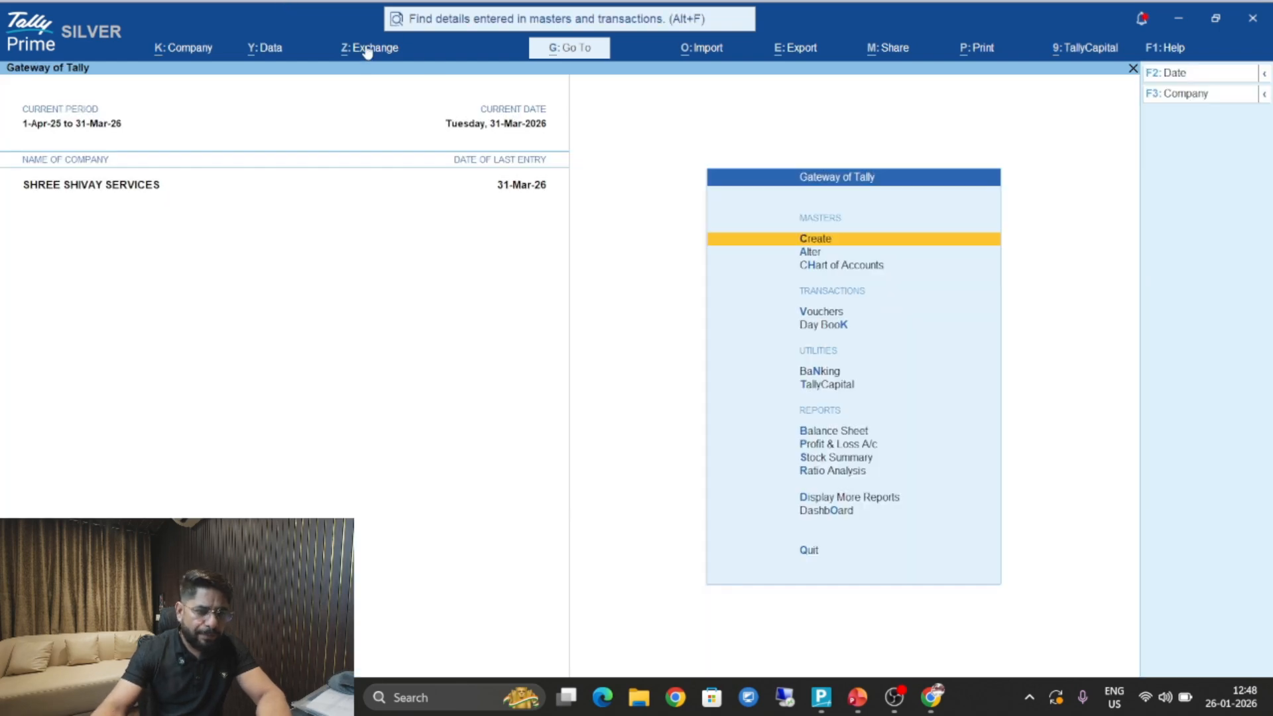
{"action": "left_click", "coordinate": [363, 53]}
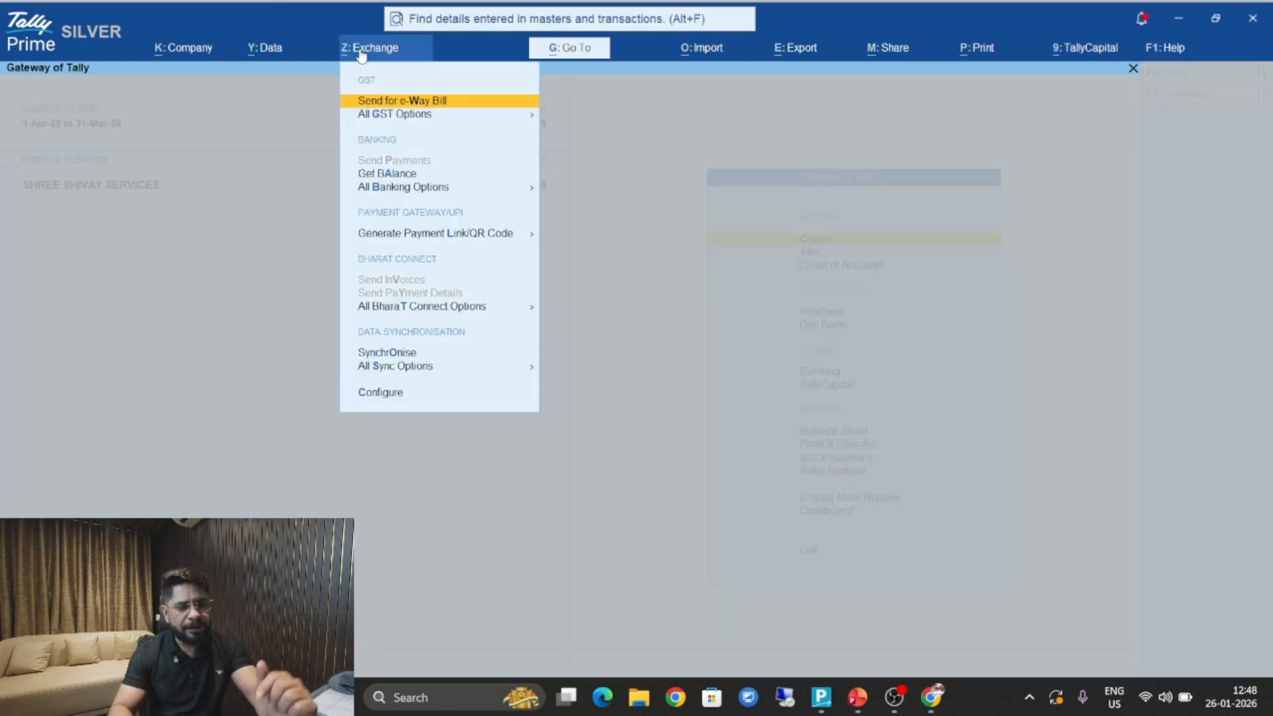
Go to All Bharat Connect Options and choose Login & Logout
{"action": "key", "text": "Down"}
{"action": "key", "text": "Down"}
{"action": "key", "text": "Down"}
{"action": "key", "text": "Down"}
{"action": "key", "text": "Down"}
{"action": "key", "text": "Down"}
{"action": "key", "text": "Up"}
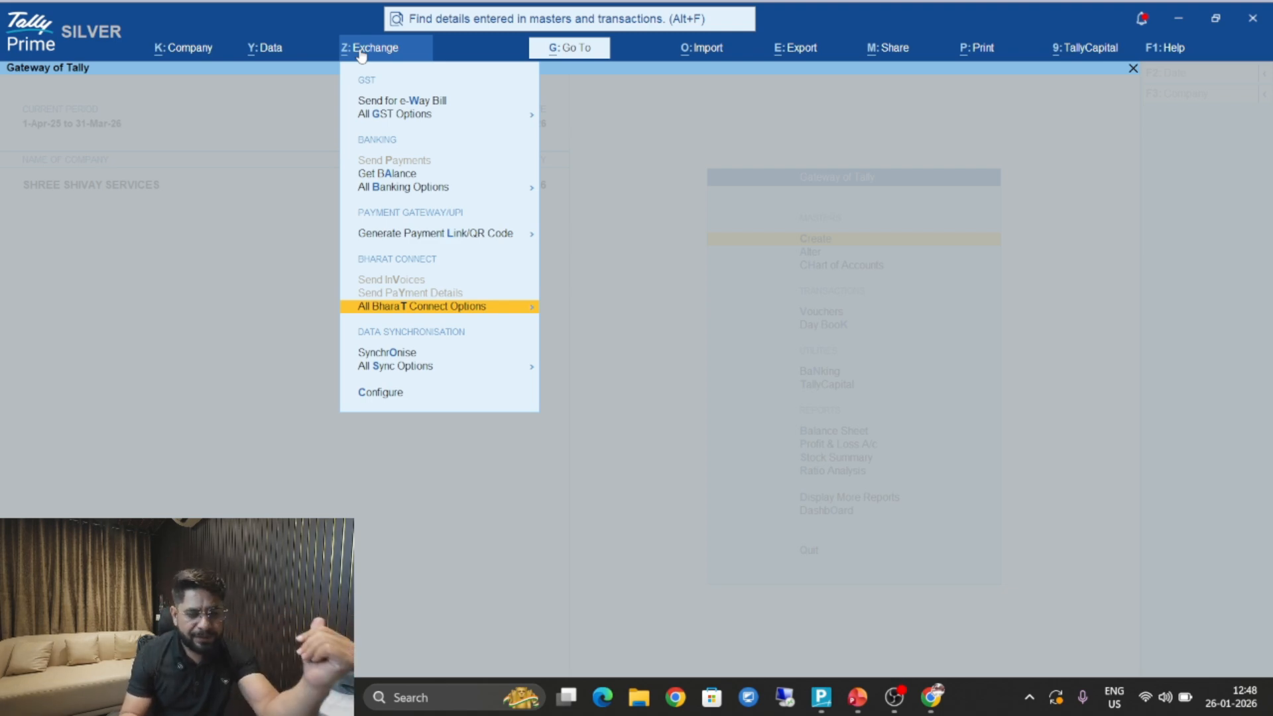
{"action": "key", "text": "Return"}
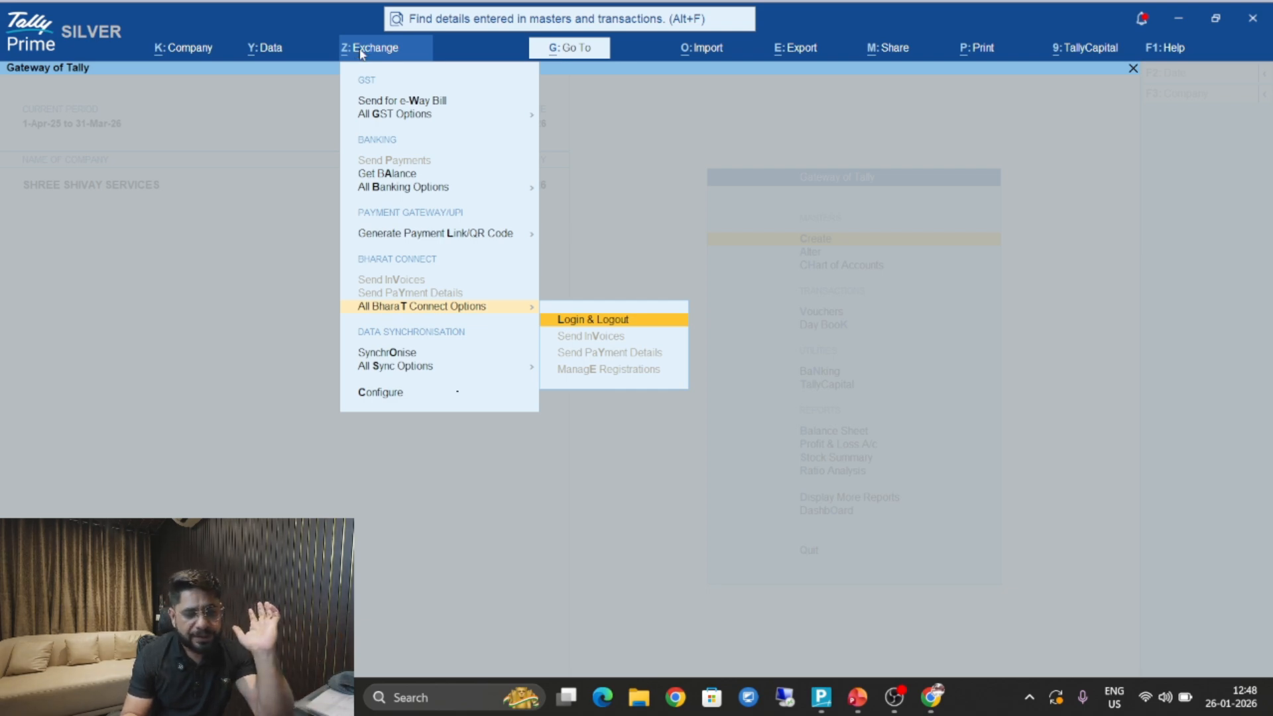
{"action": "key", "text": "Return"}
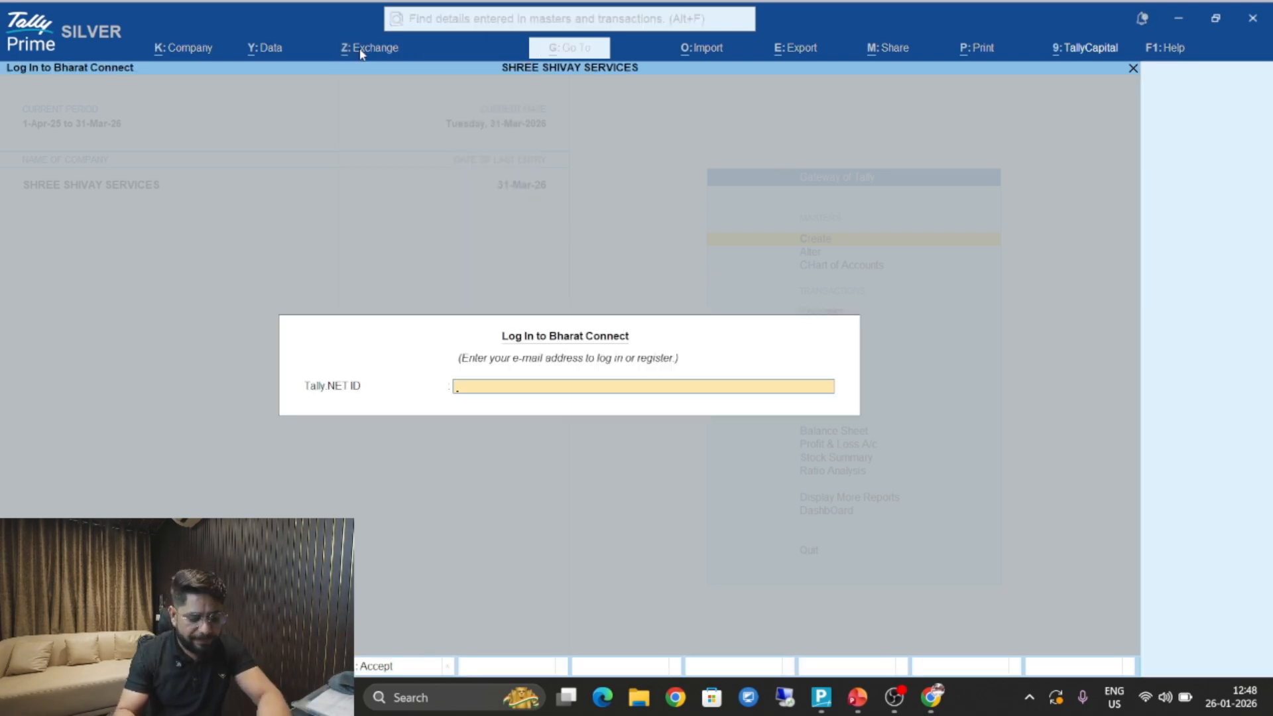
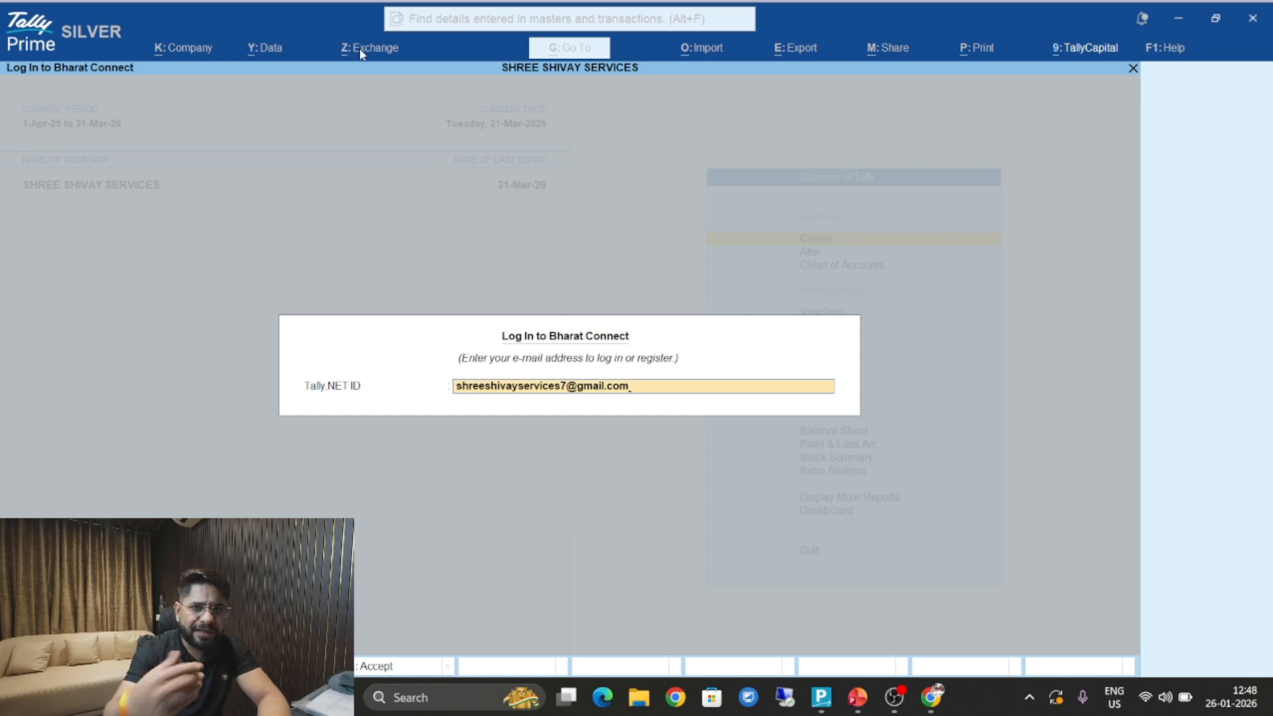
Enter the company's e-mail as the Tally.NET ID for the Bharat Connect login
{"action": "key", "text": "Return"}
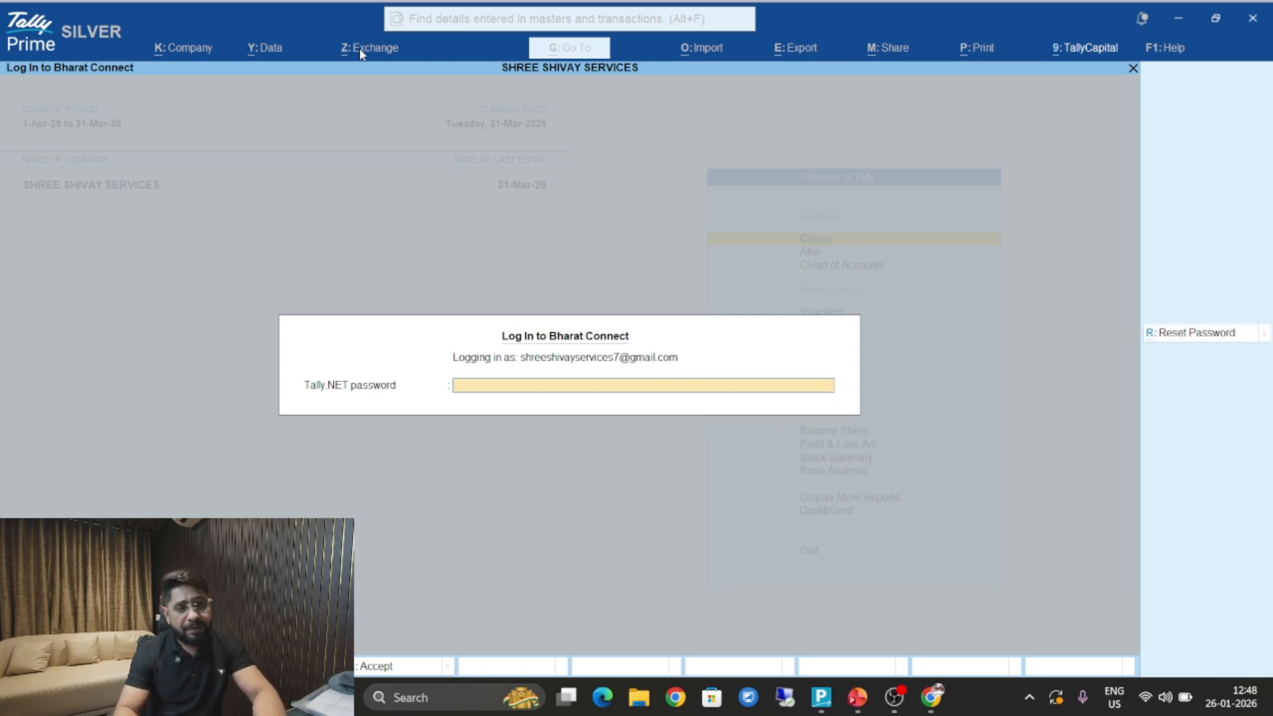
Enter the Tally.NET password, accept the mobile number, and open the T&C and Privacy Policy
{"action": "key", "text": "Caps_Lock"}
{"action": "key", "text": "Caps_Lock"}
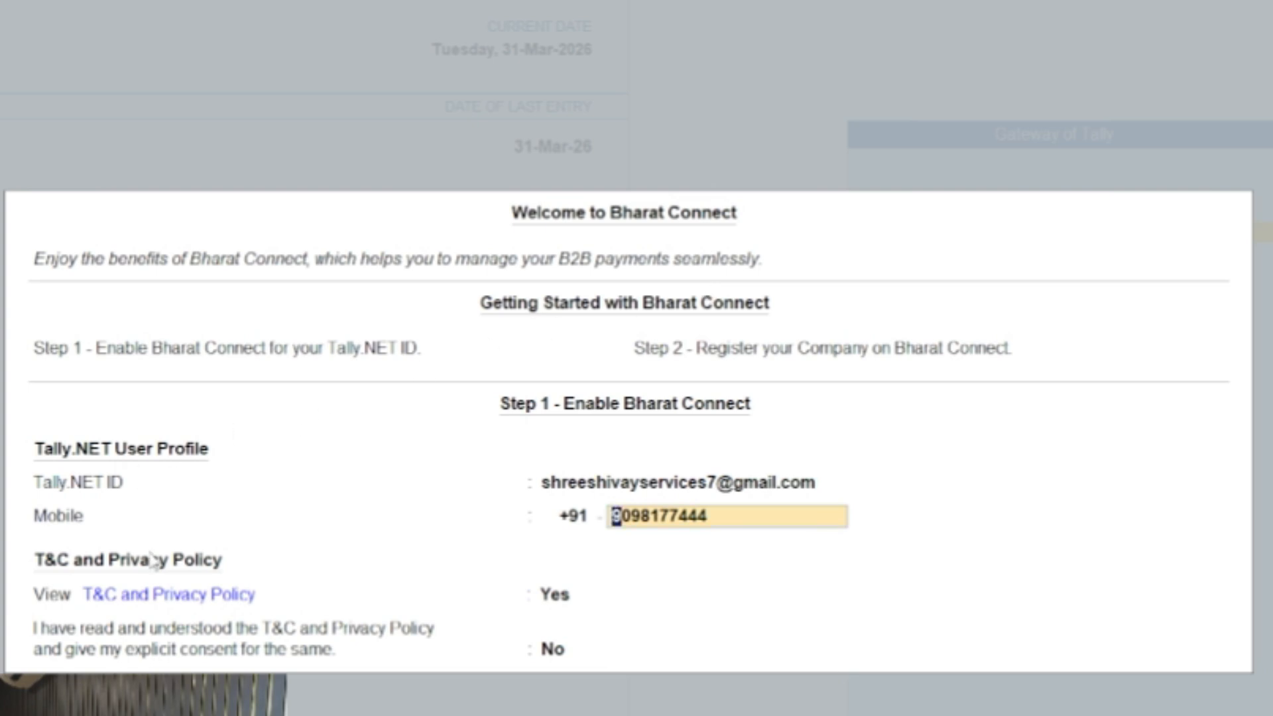
{"action": "key", "text": "Return"}
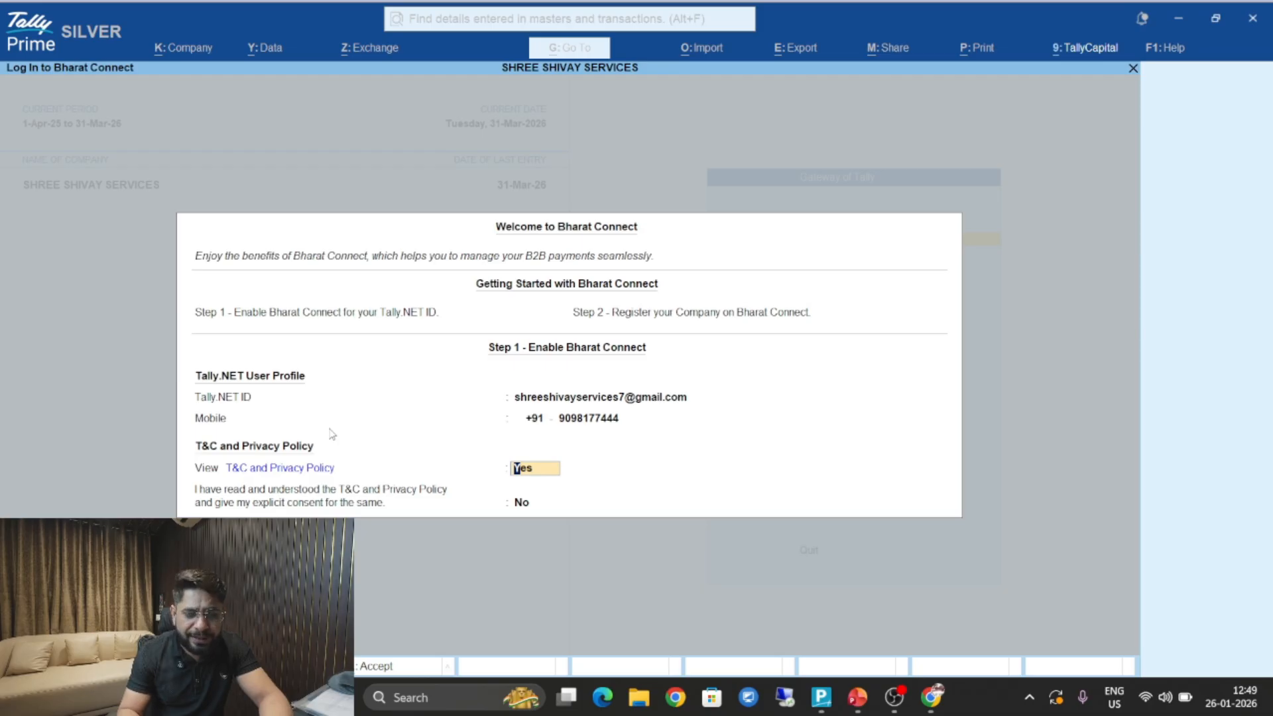
{"action": "key", "text": "Return"}
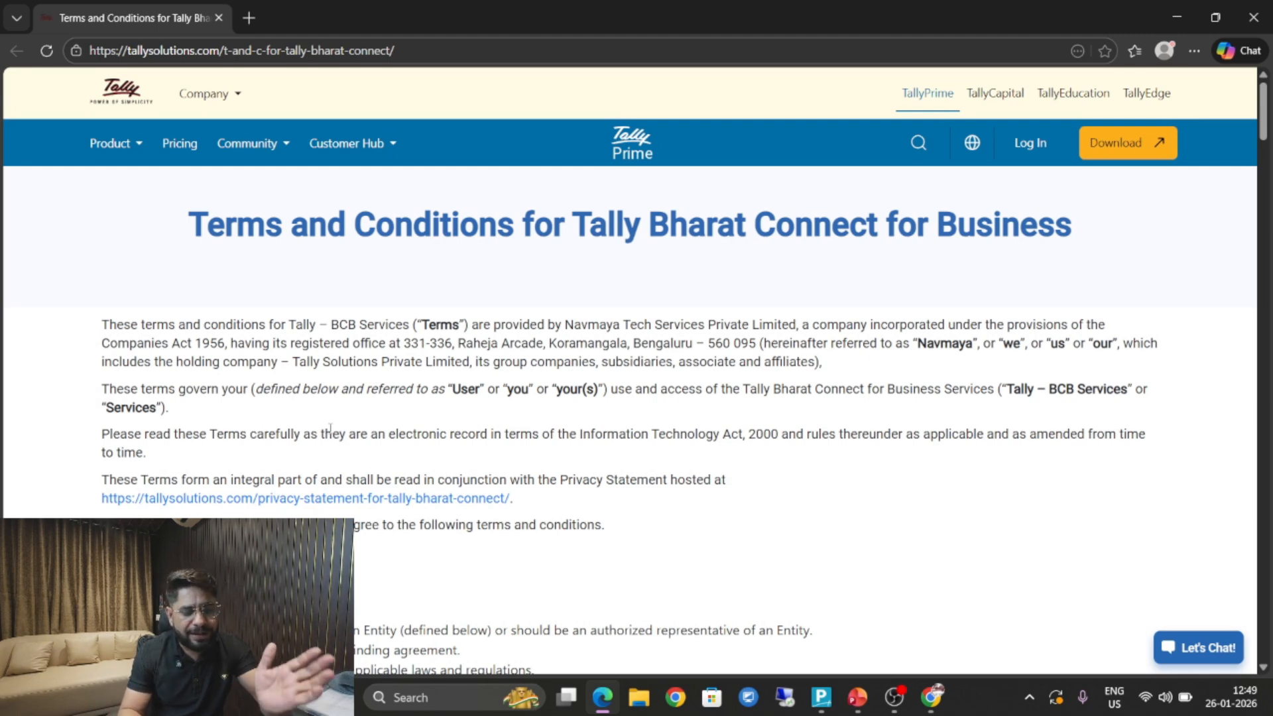
Scroll through the Tally Bharat Connect Terms and Conditions, then close Edge
{"action": "scroll", "coordinate": [330, 428], "scroll_direction": "down", "scroll_amount": 2}
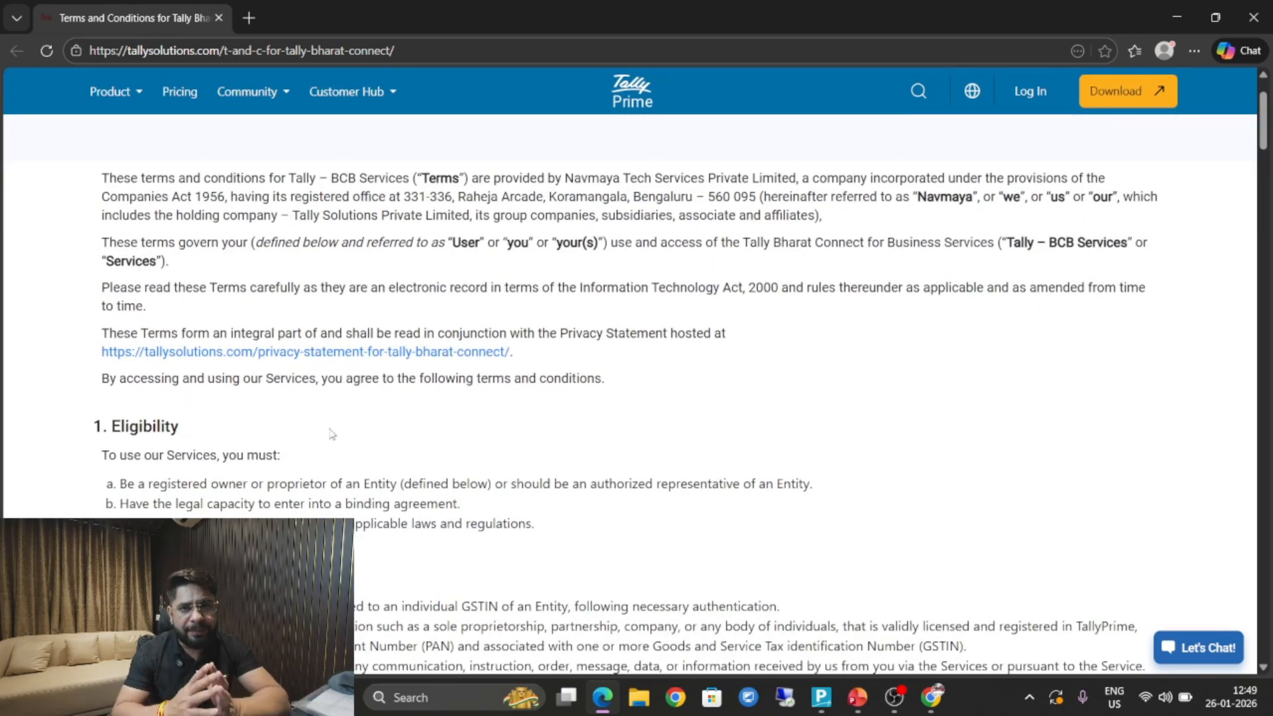
{"action": "left_click", "coordinate": [1253, 18]}
Give consent with 'y' and submit the mobile OTP to log in to Bharat Connect
{"action": "type", "text": "y"}
{"action": "key", "text": "Return"}
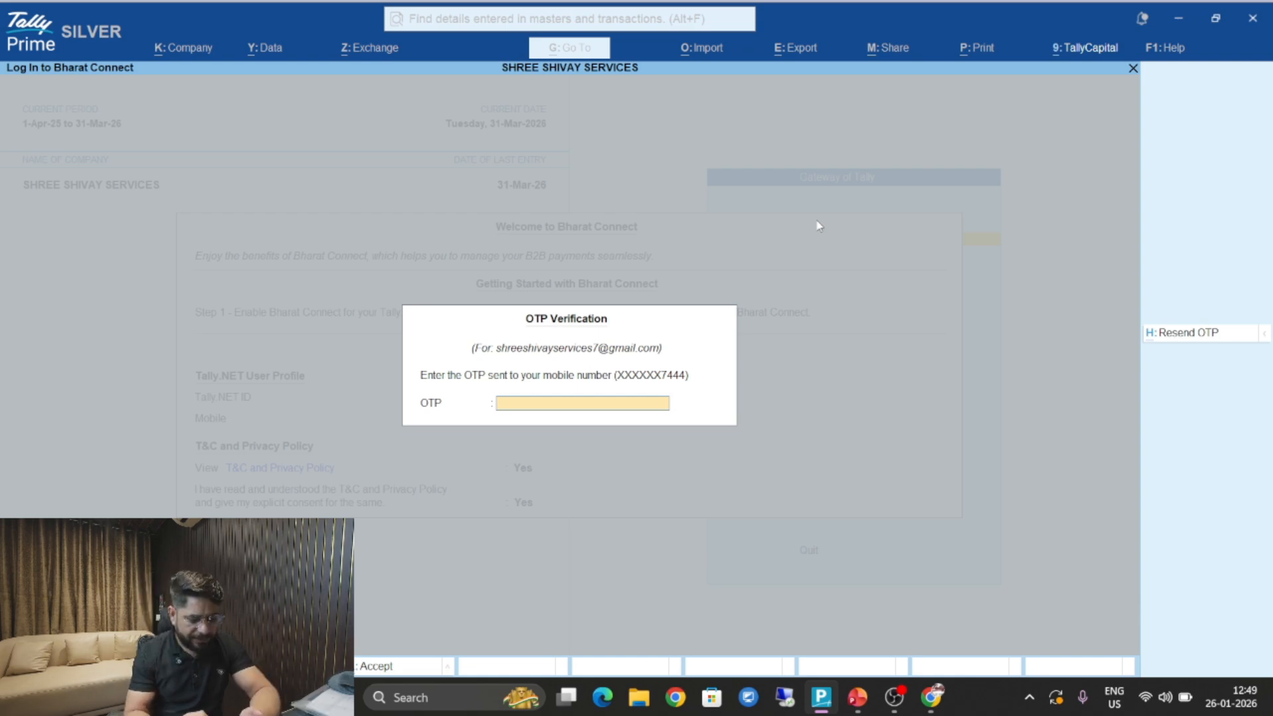
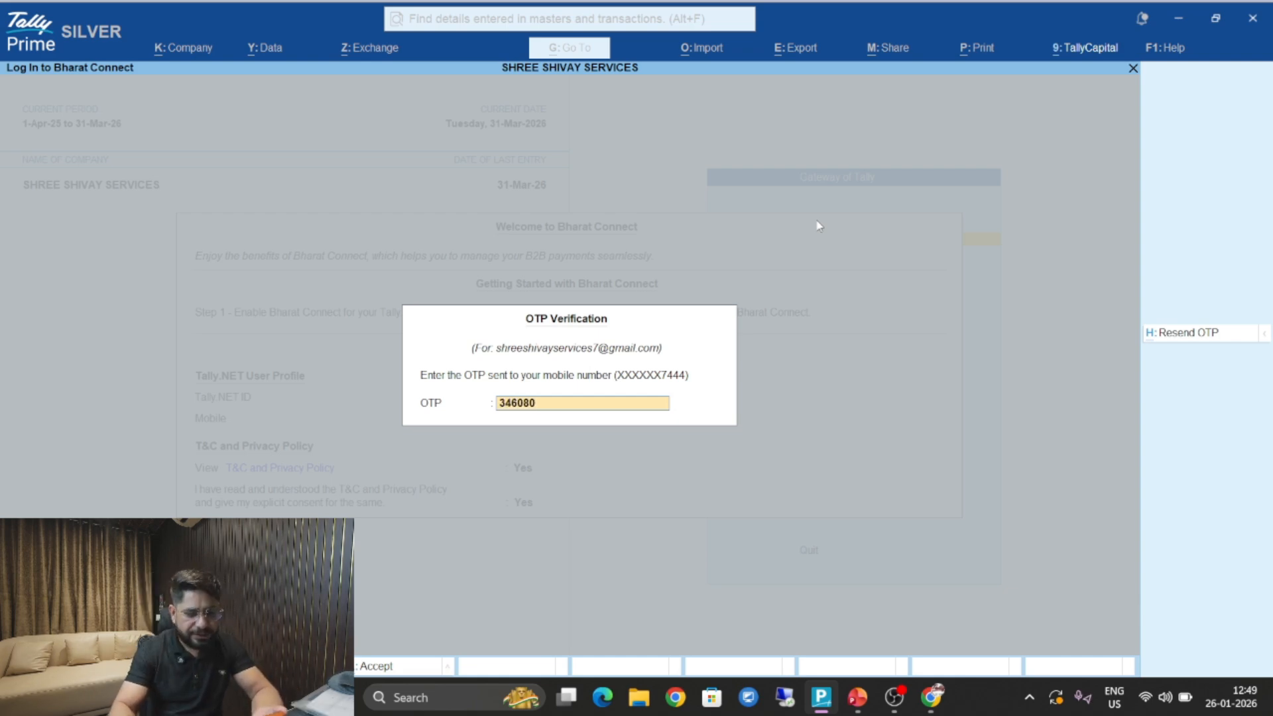
{"action": "key", "text": "Return"}
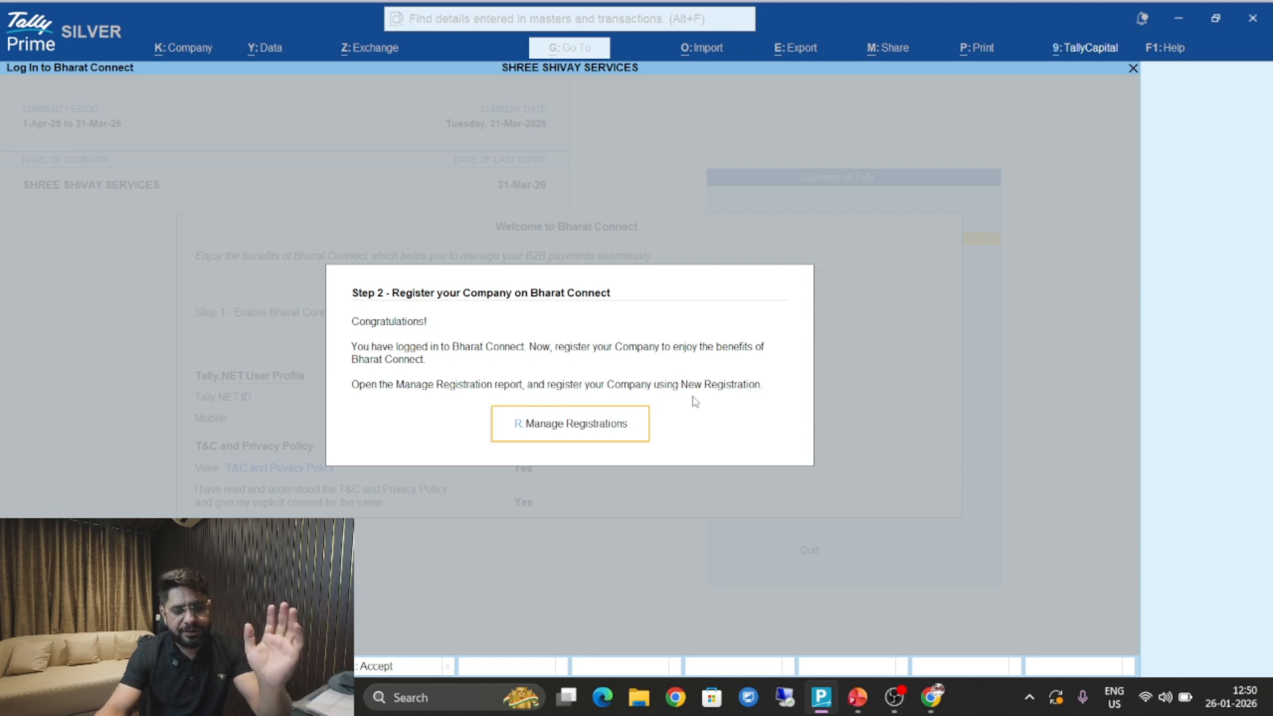
In Manage Registrations, select the Shree Shivay Services GSTIN and register it with F6: Register
{"action": "left_click", "coordinate": [555, 430]}
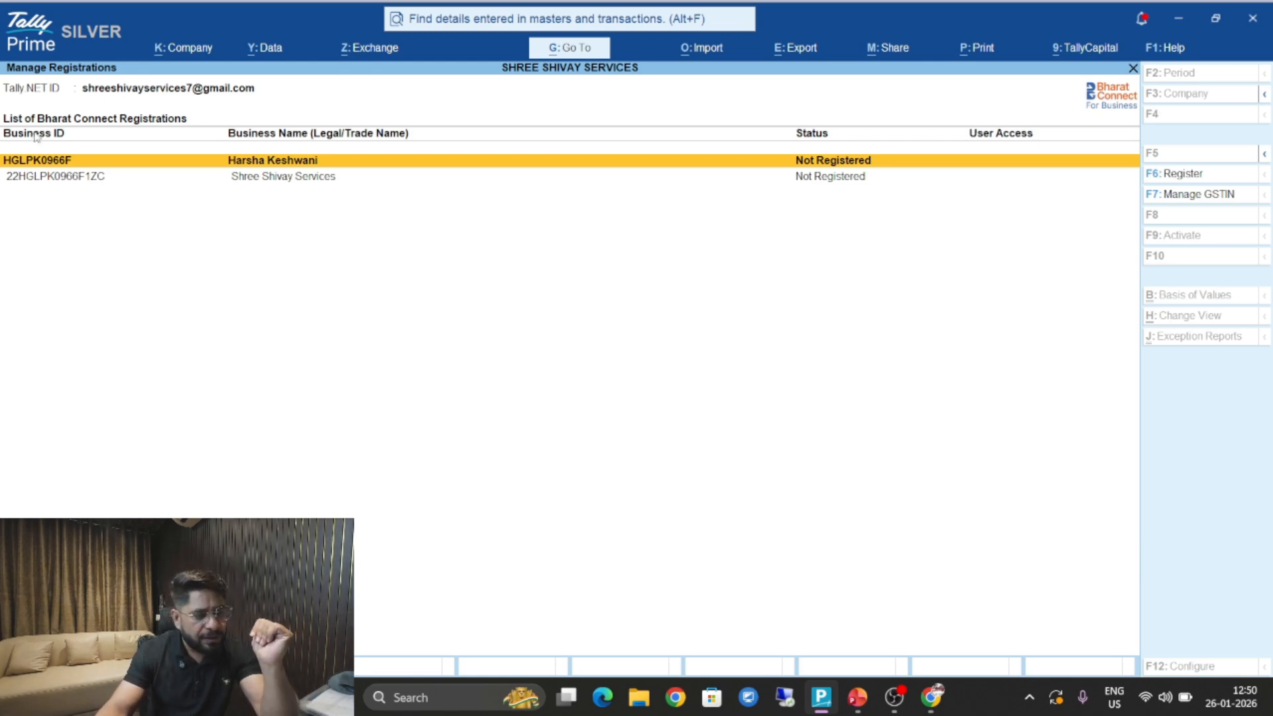
{"action": "left_click", "coordinate": [21, 182]}
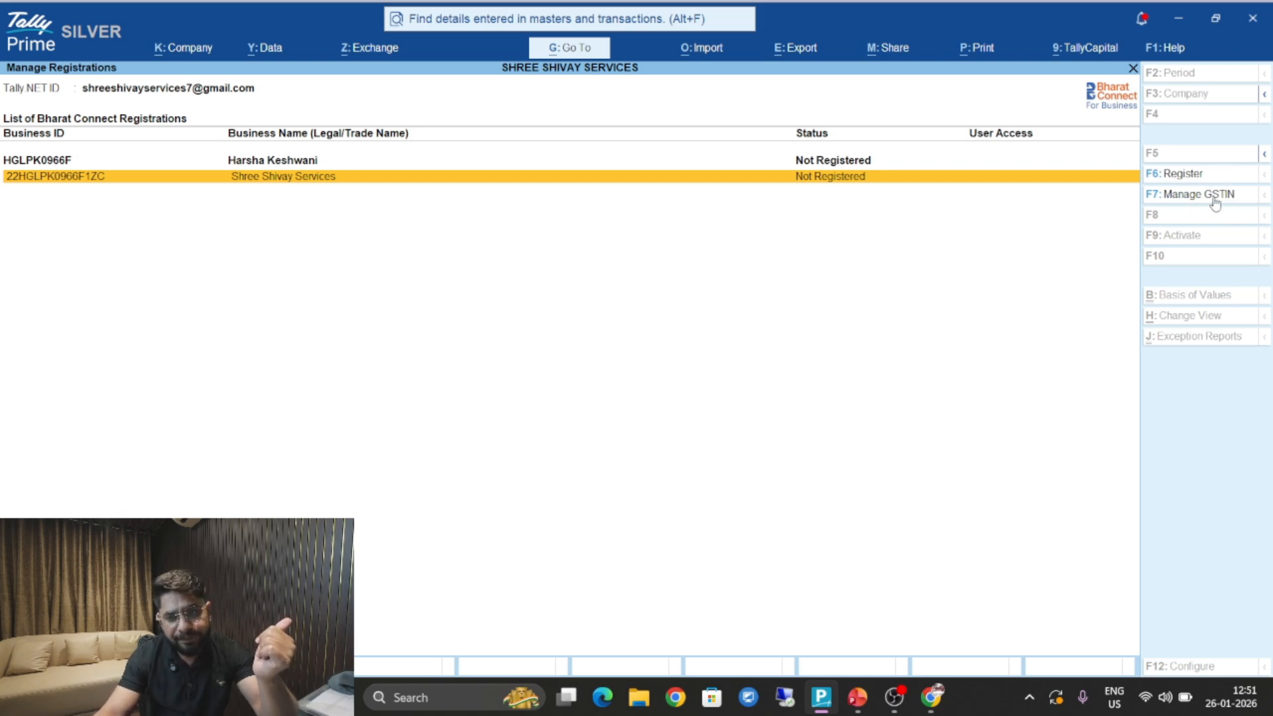
{"action": "left_click", "coordinate": [1184, 176]}
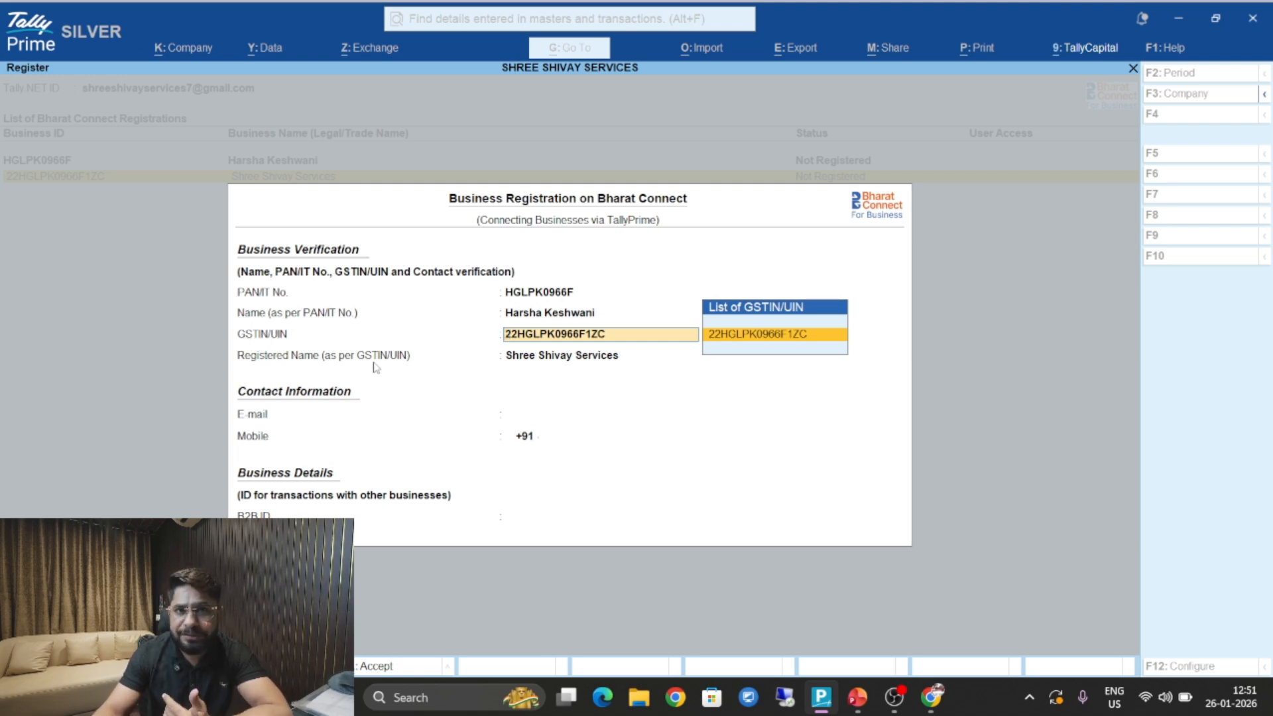
Confirm the Shree Shivay Services GSTIN, agree to receive the GST OTP, and start entering the code
{"action": "key", "text": "Return"}
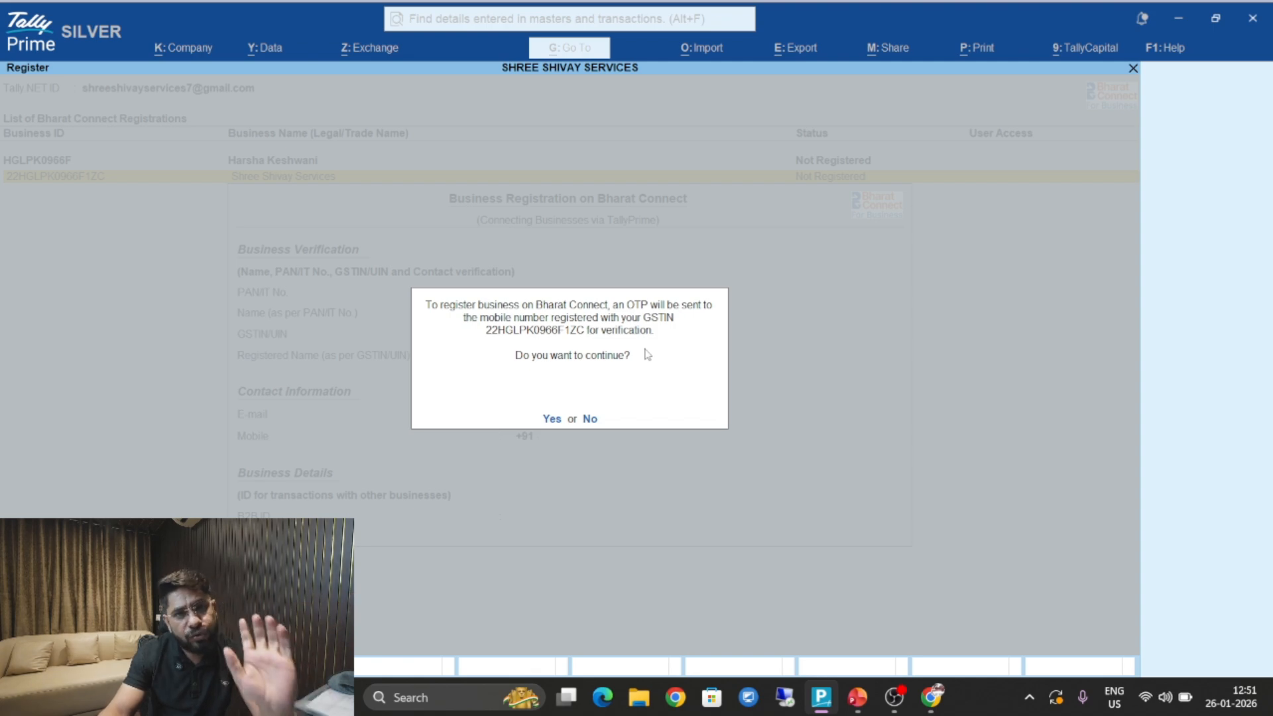
{"action": "left_click", "coordinate": [549, 420]}
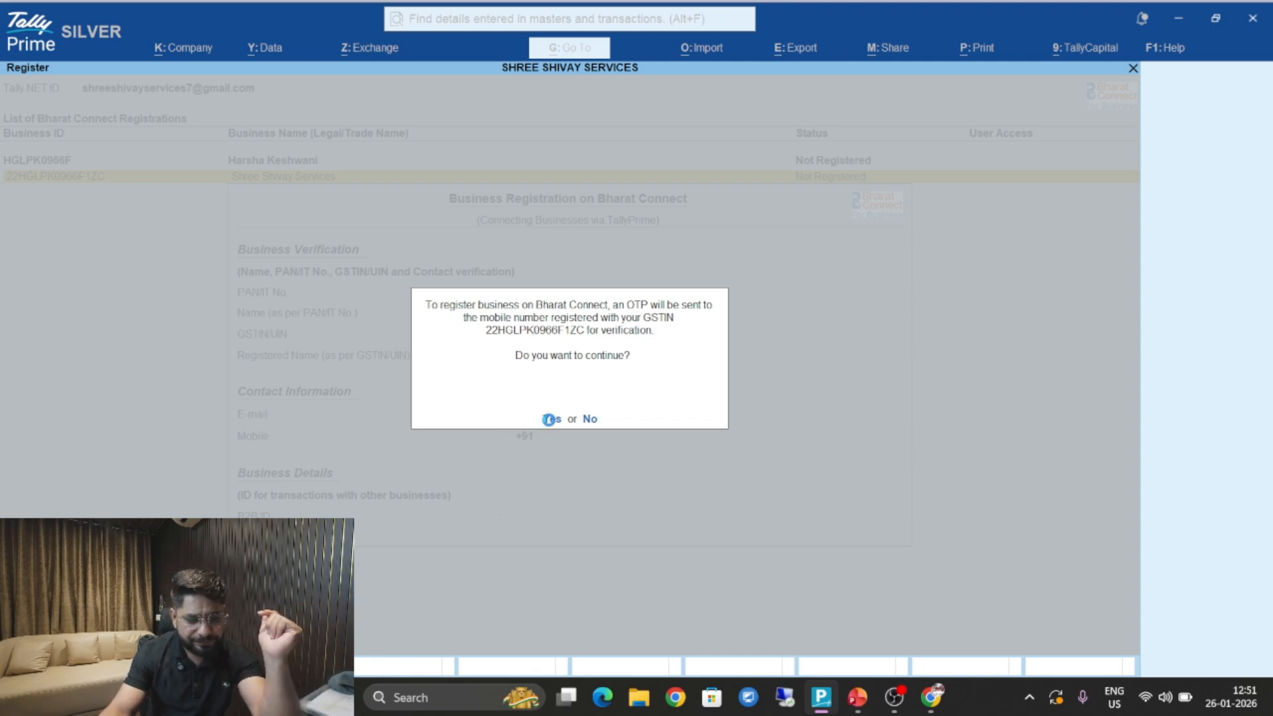
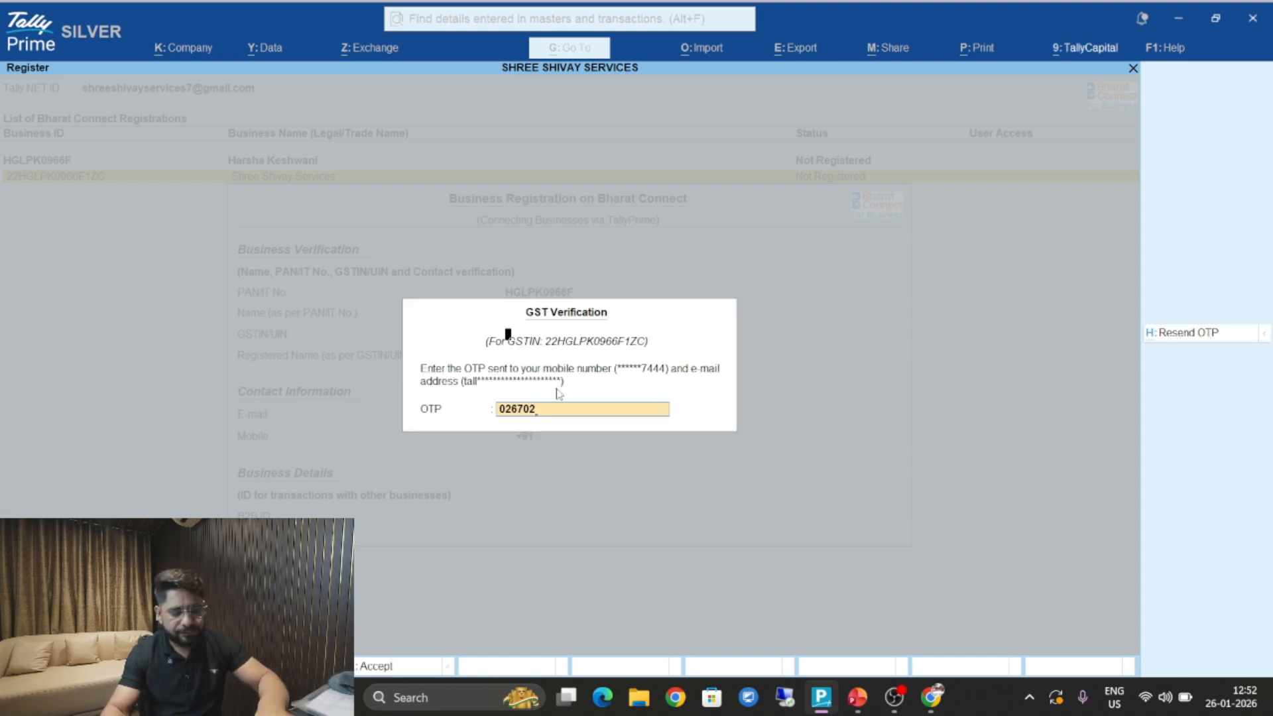
Submit the six-digit GST verification OTP for Shree Shivay Services
{"action": "key", "text": "Return"}
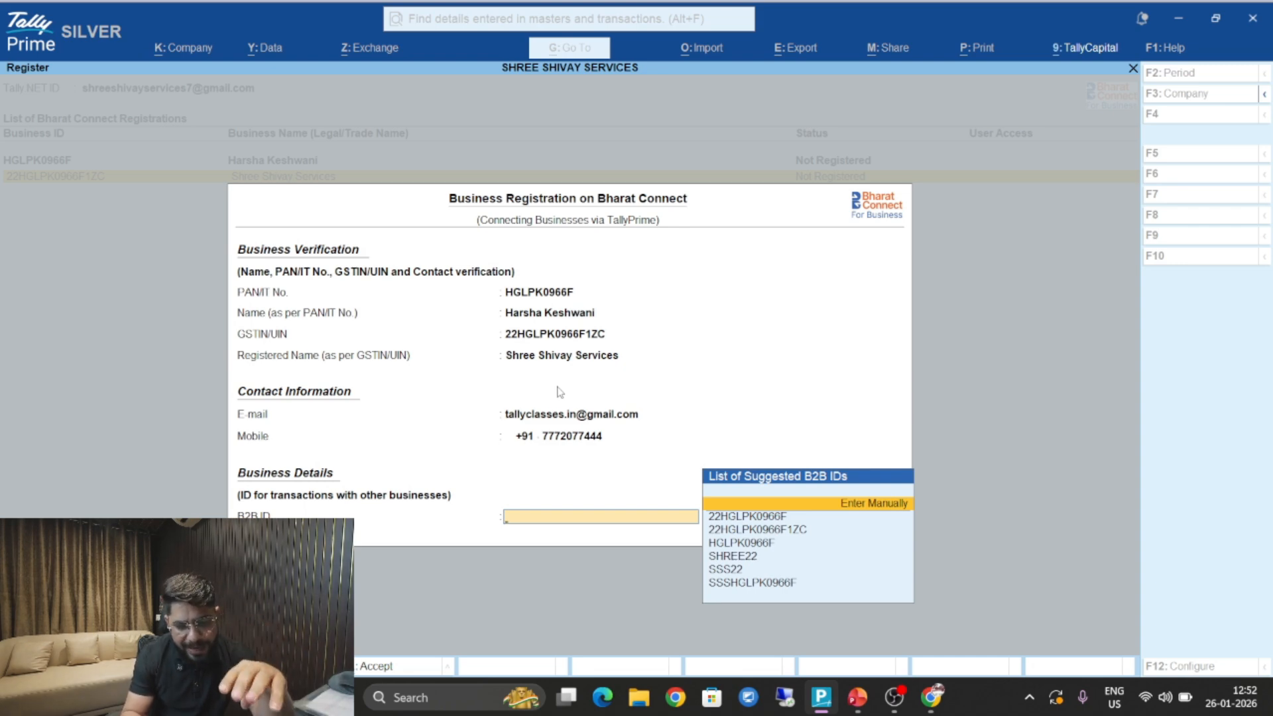
Choose Enter Manually from the List of Suggested B2B IDs
{"action": "key", "text": "Down"}
{"action": "key", "text": "Down"}
{"action": "key", "text": "Down"}
{"action": "key", "text": "Down"}
{"action": "key", "text": "Up"}
{"action": "key", "text": "Up"}
{"action": "key", "text": "Up"}
{"action": "key", "text": "Up"}
{"action": "key", "text": "Up"}
{"action": "key", "text": "Down"}
{"action": "key", "text": "Down"}
{"action": "key", "text": "Up"}
{"action": "key", "text": "Up"}
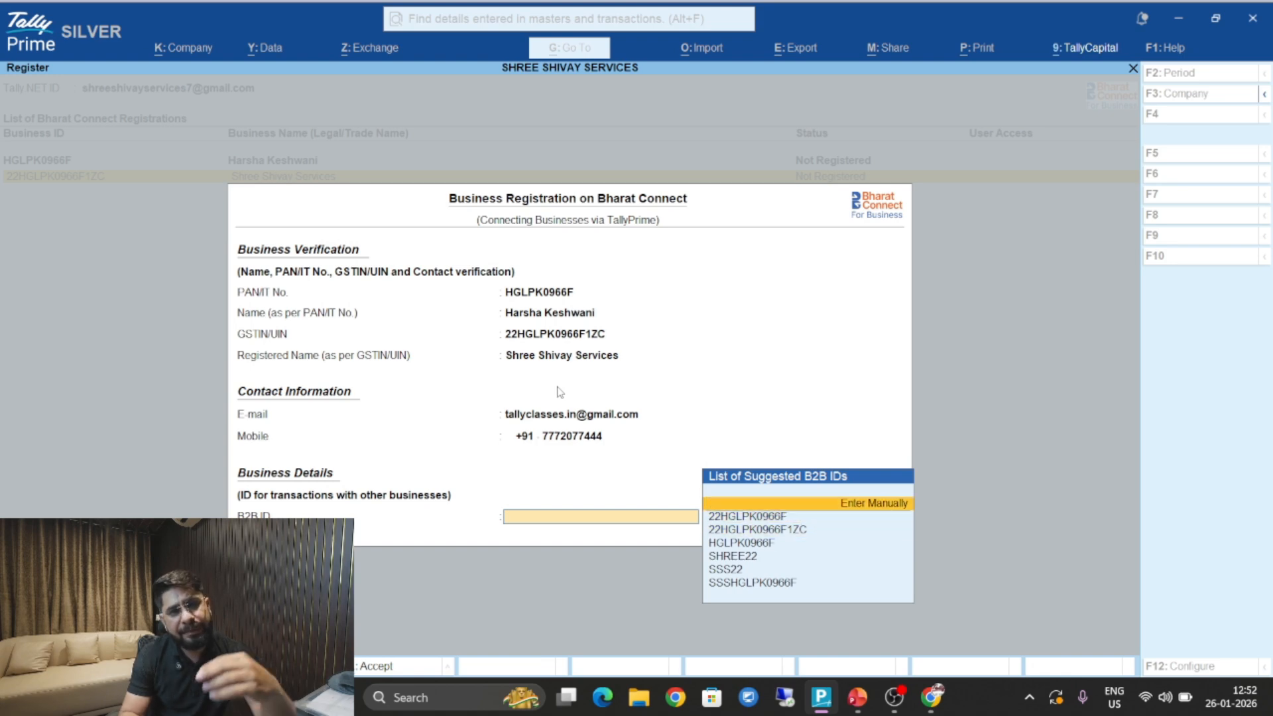
{"action": "key", "text": "Down"}
{"action": "key", "text": "Down"}
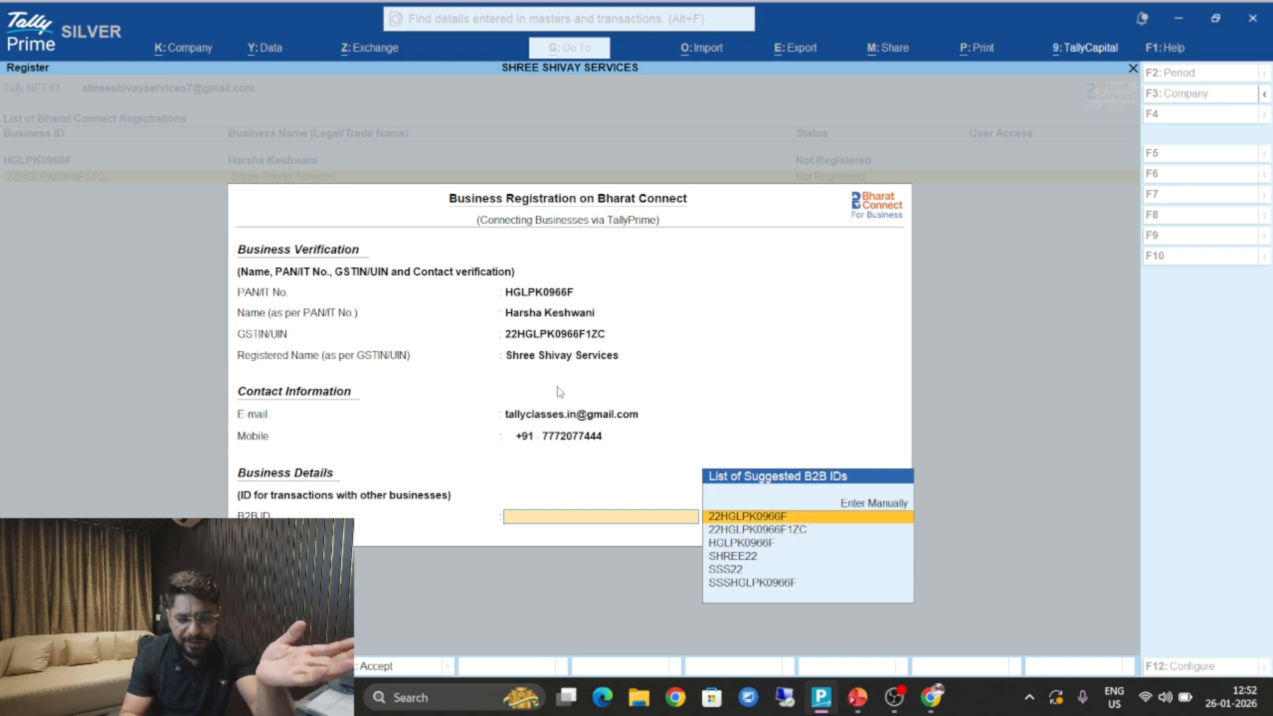
{"action": "key", "text": "Up"}
{"action": "key", "text": "Up"}
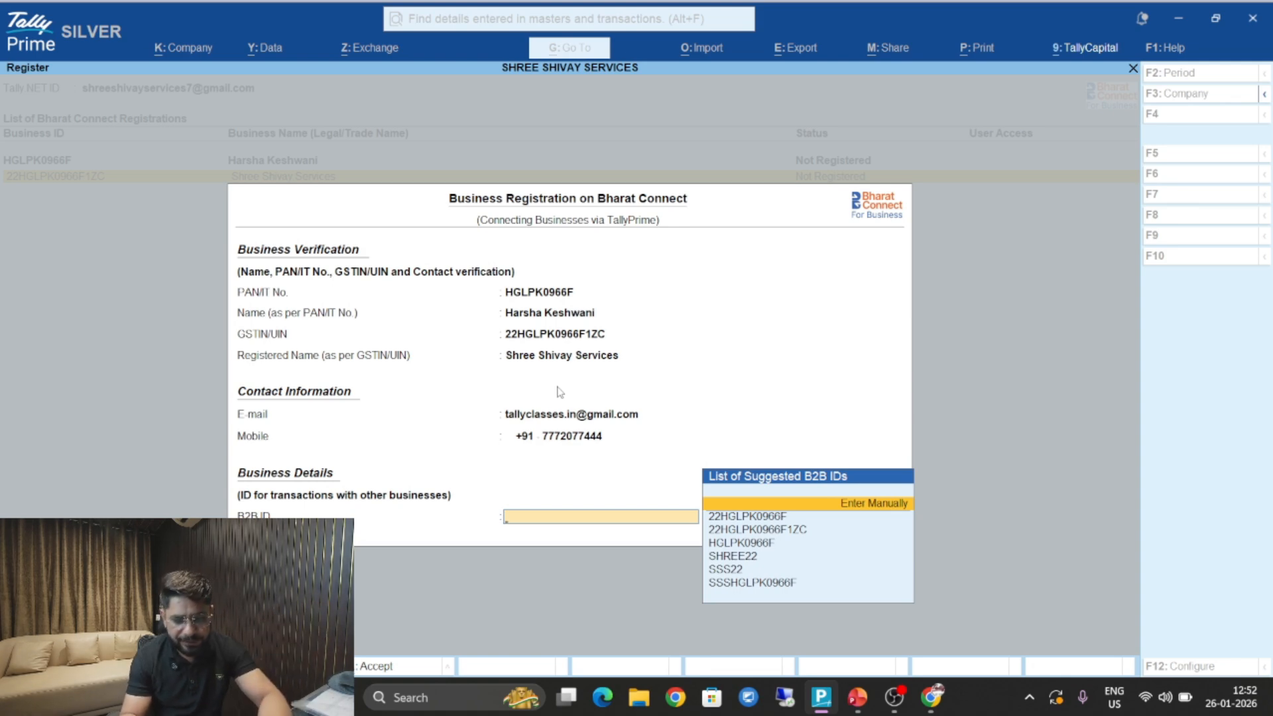
{"action": "key", "text": "Return"}
Enter the B2B ID SHIVAY in capitals and accept the registration form
{"action": "key", "text": "Caps_Lock"}
{"action": "type", "text": "SHIVAY"}
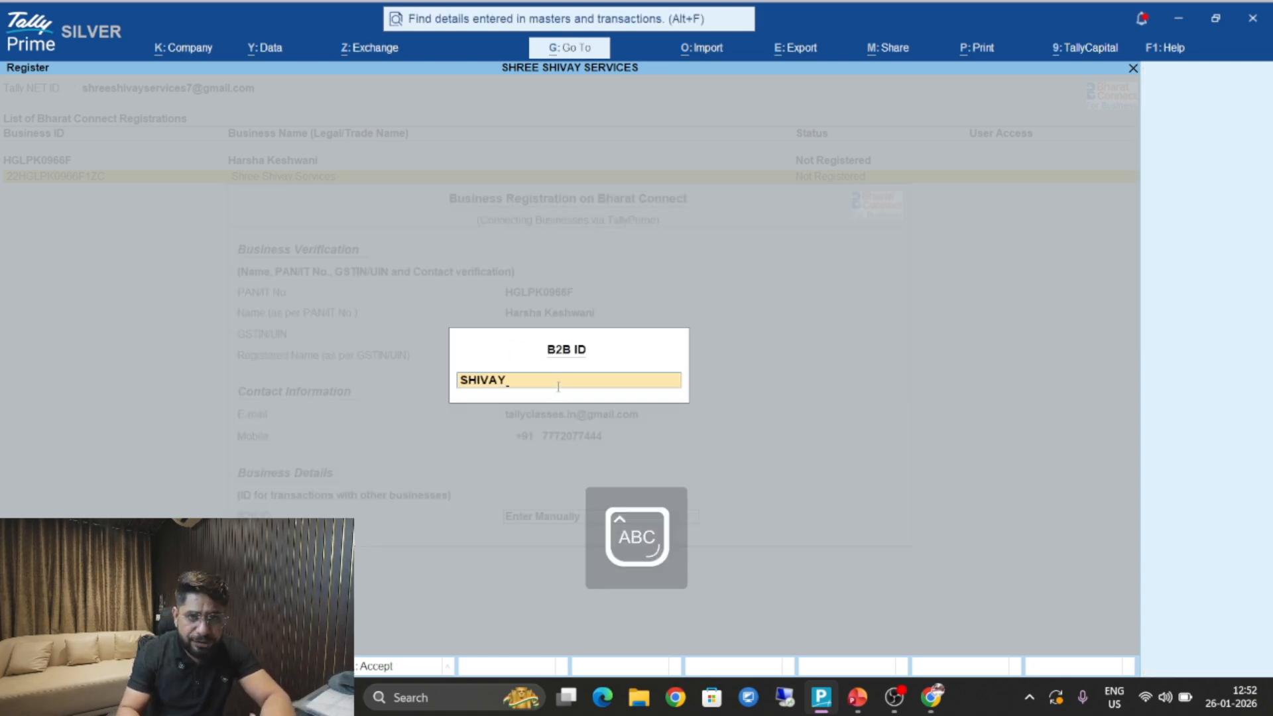
{"action": "key", "text": "Return"}
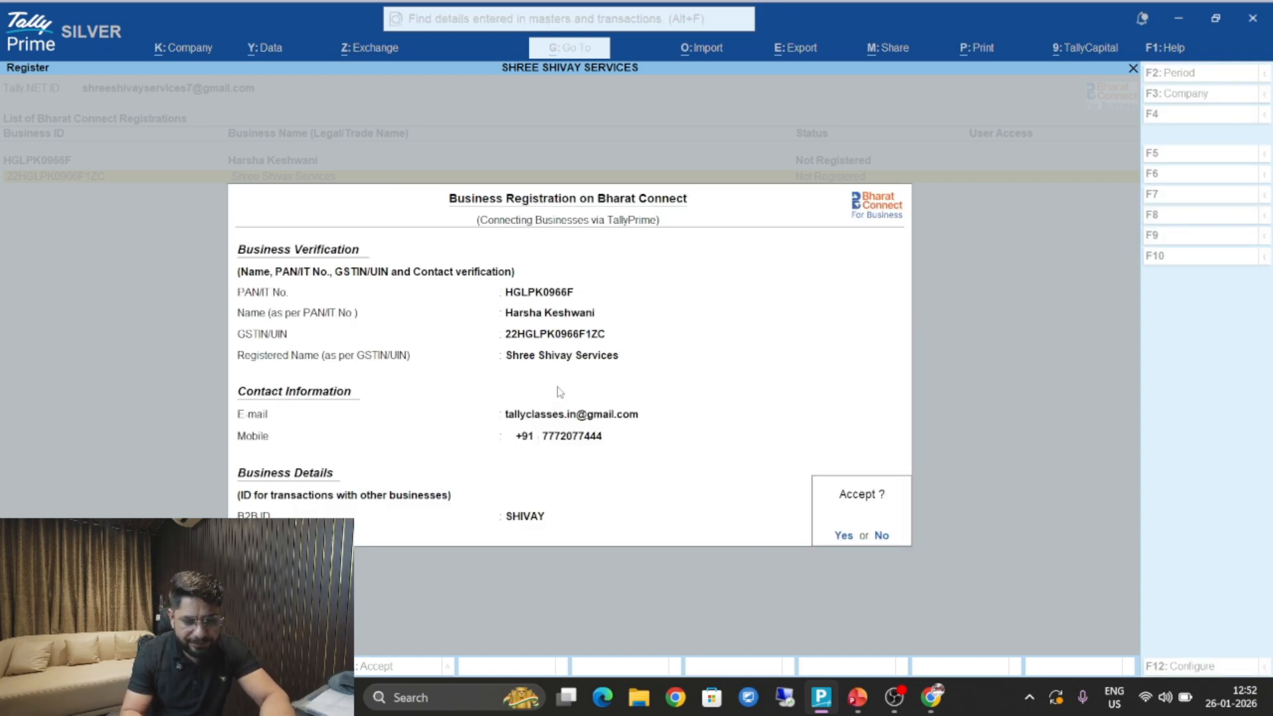
{"action": "key", "text": "y"}
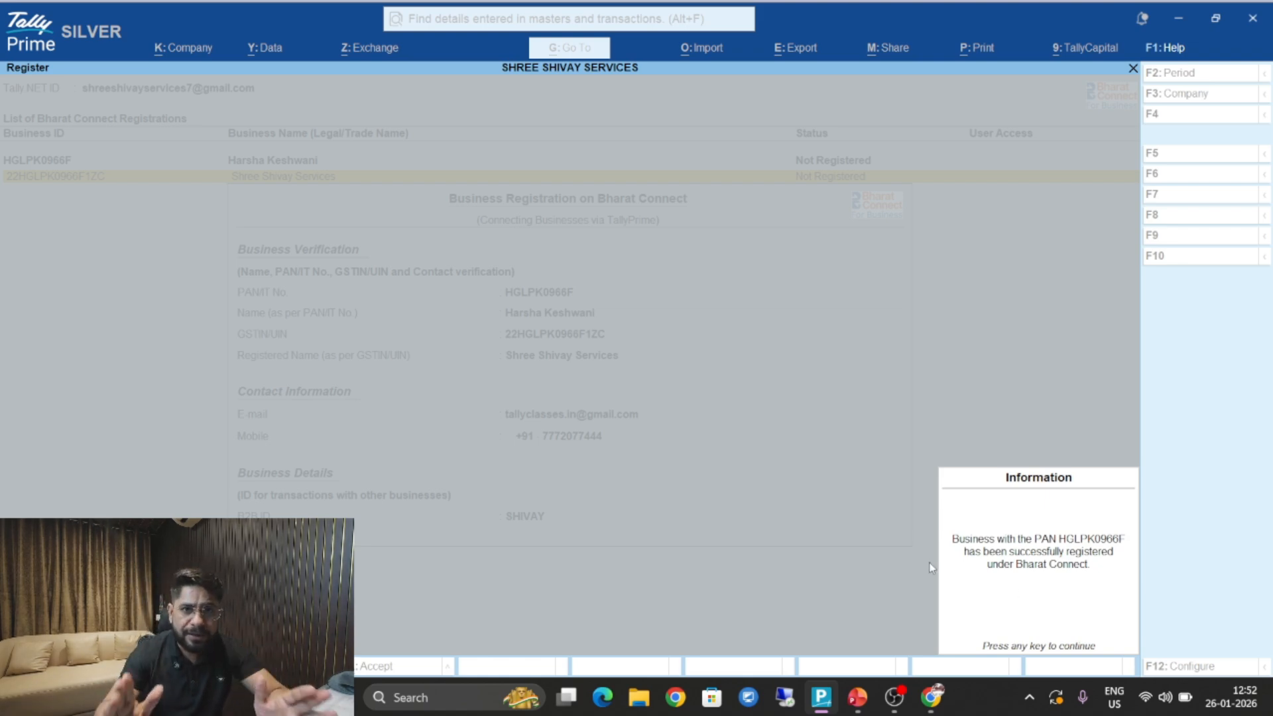
Dismiss the success message and move down to the Active B2B ID SHIVAY row
{"action": "key", "text": "Return"}
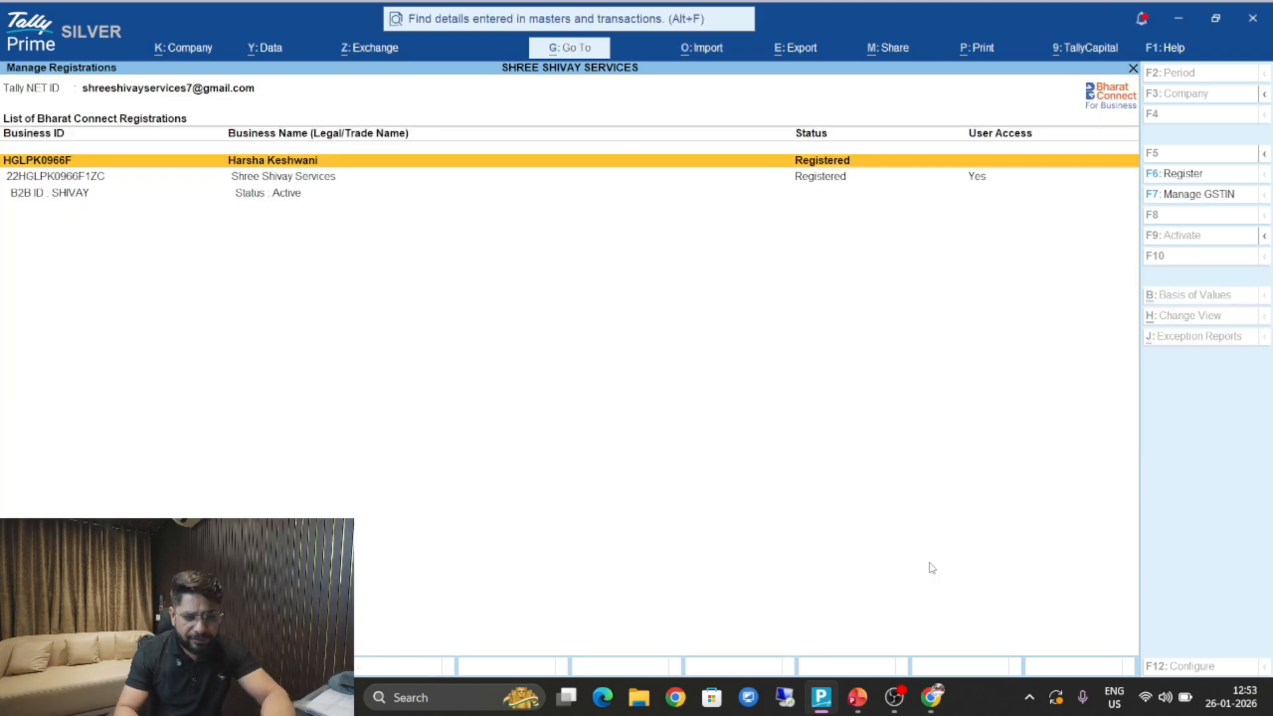
{"action": "key", "text": "Down"}
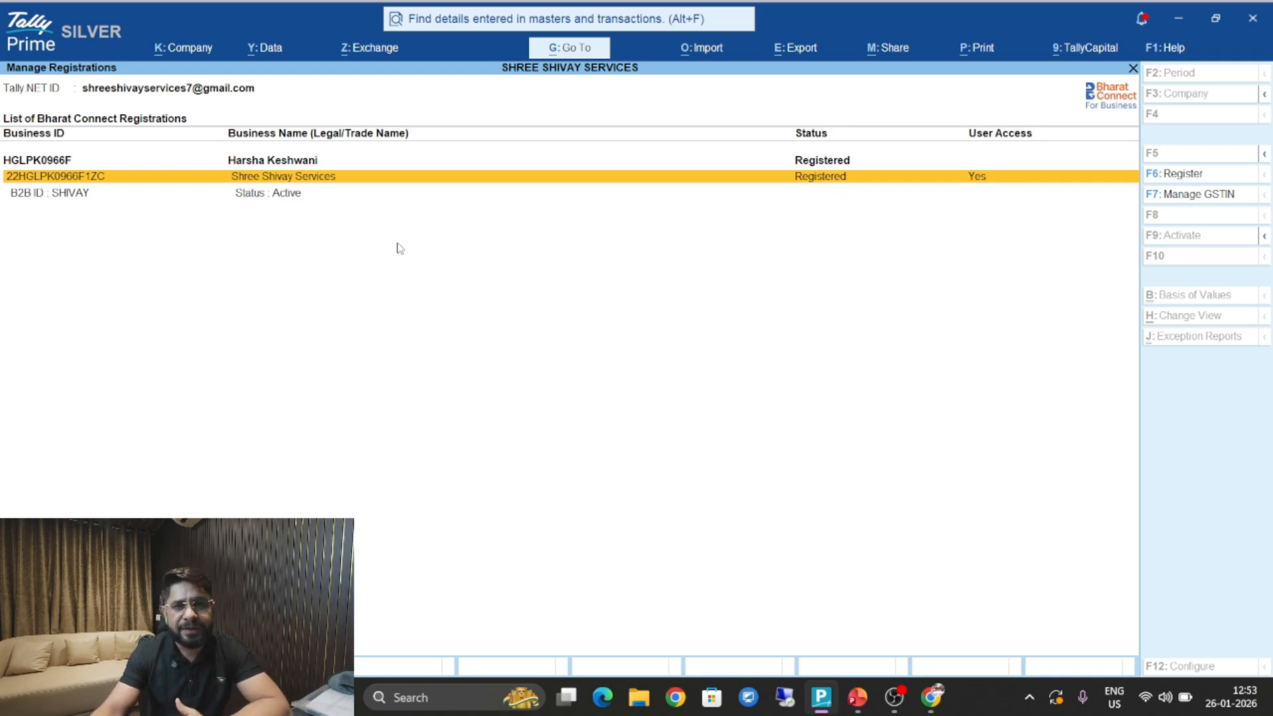
{"action": "key", "text": "Down"}
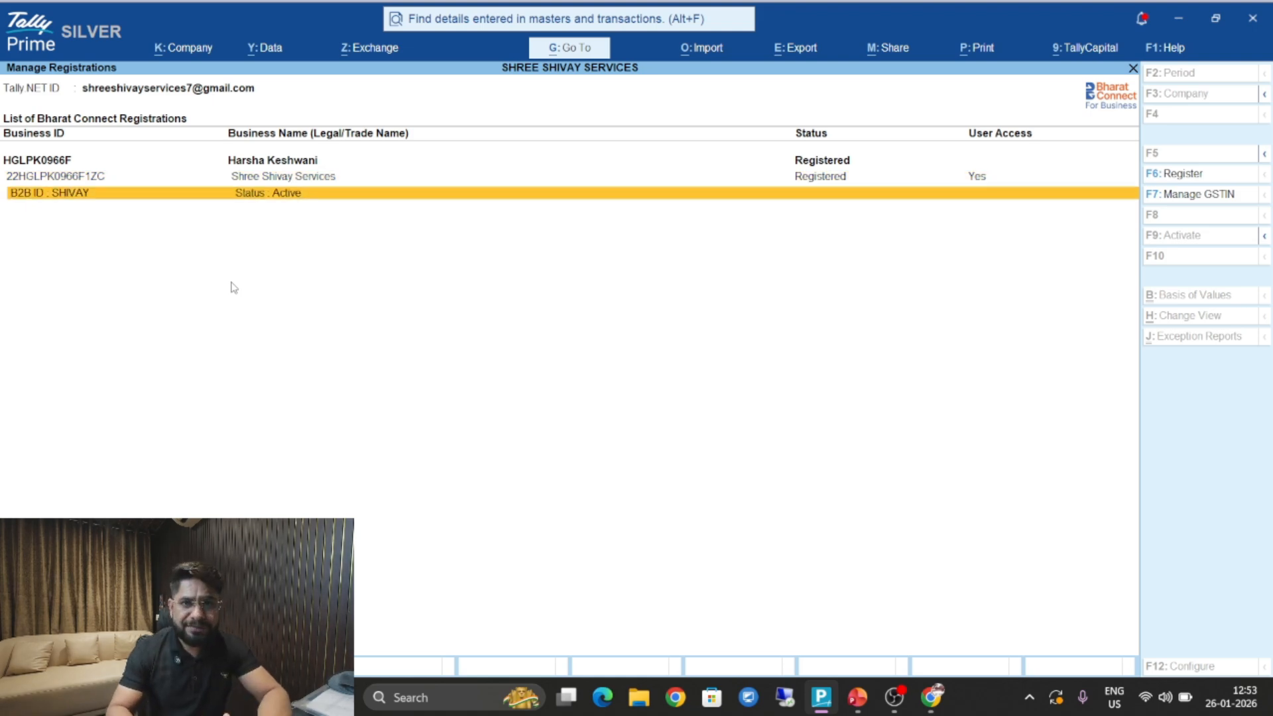